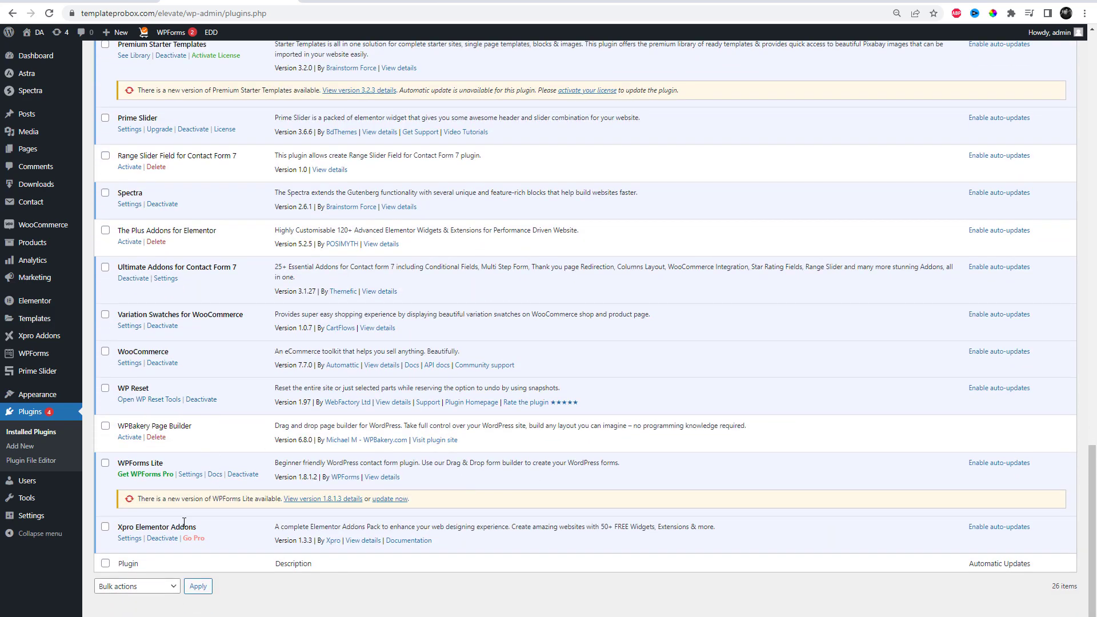
# Step: Search the plugin directory for "Xpro Elementor Addons"
pyautogui.scroll(20, 383, 512)
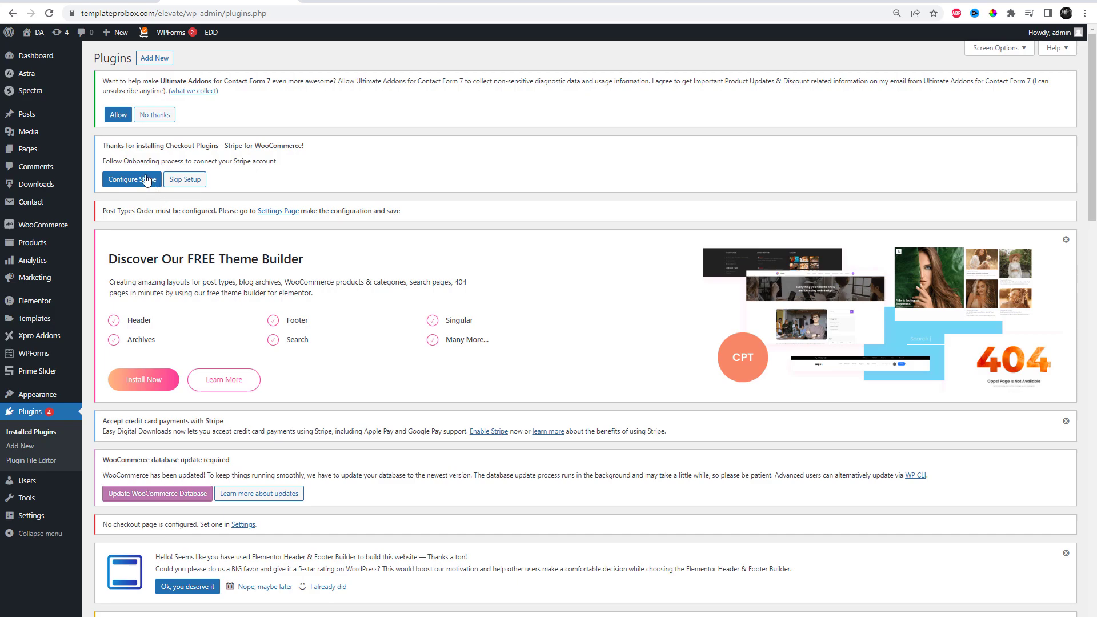
pyautogui.click(160, 60)
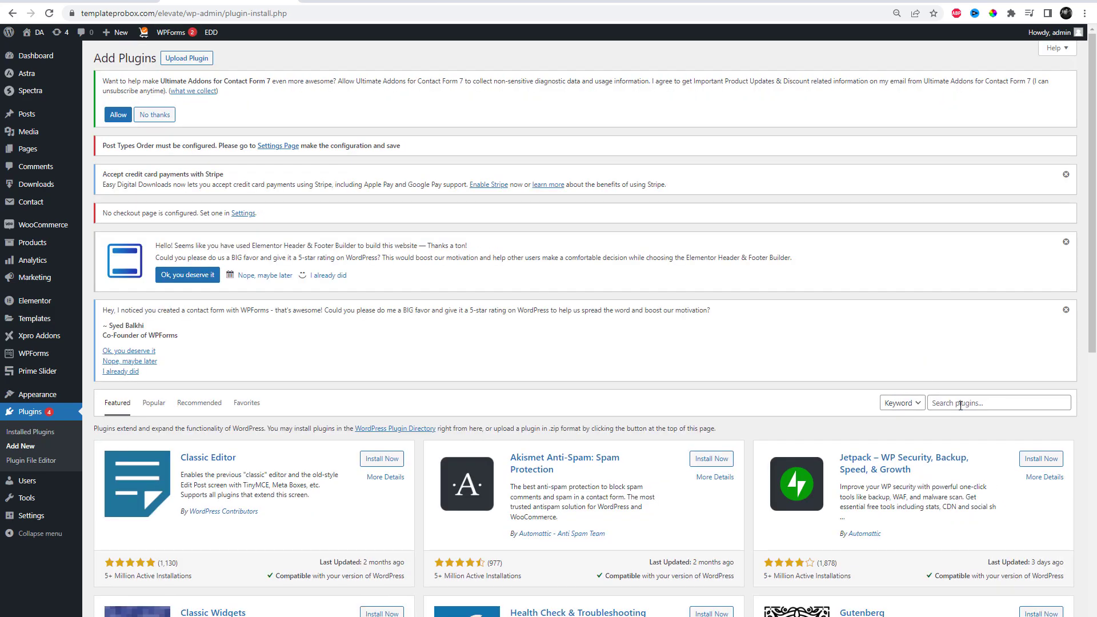
pyautogui.click(959, 405)
pyautogui.write('Xpro Elementor Addons')
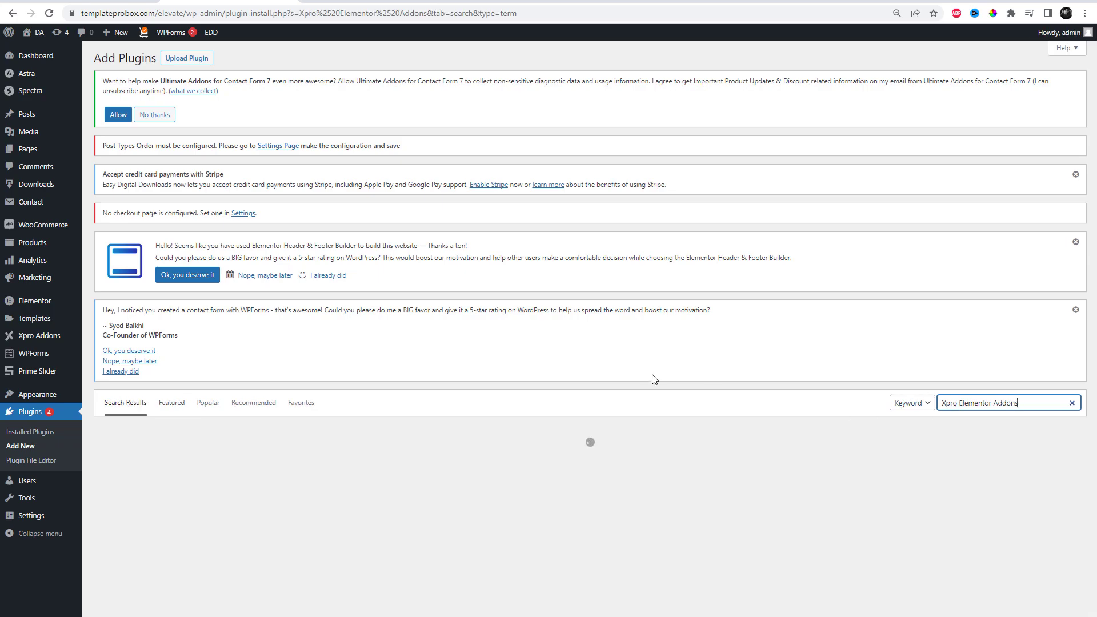
pyautogui.scroll(-3, 519, 403)
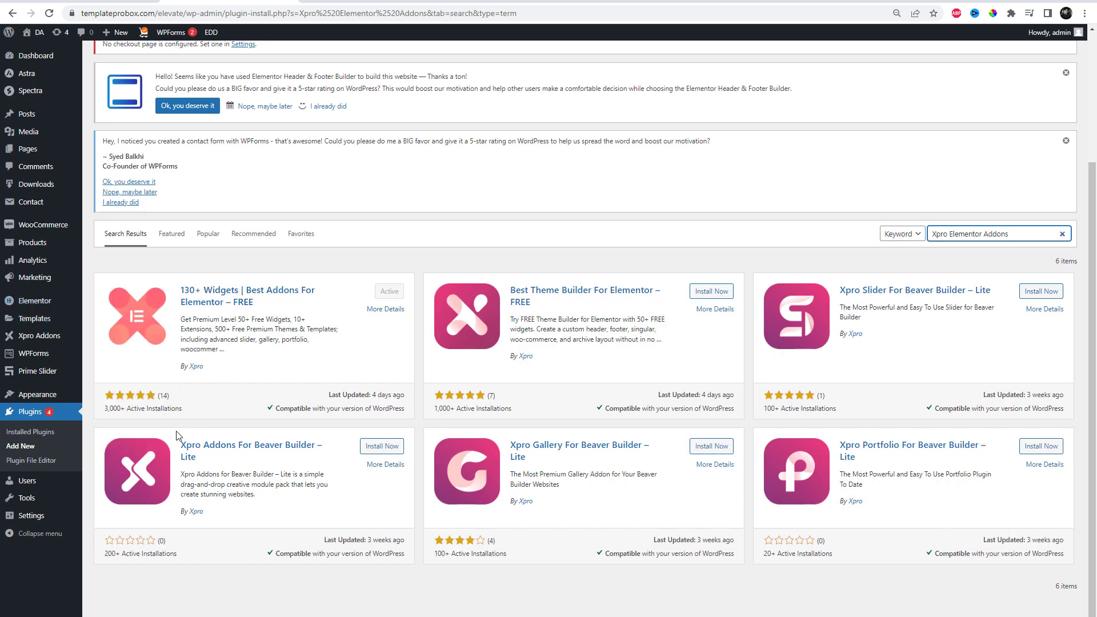
# Step: Enable the Hot Spot widget in the Xpro Addons widget settings and save the changes
pyautogui.moveTo(21, 255)
pyautogui.moveTo(43, 335)
pyautogui.click(112, 337)
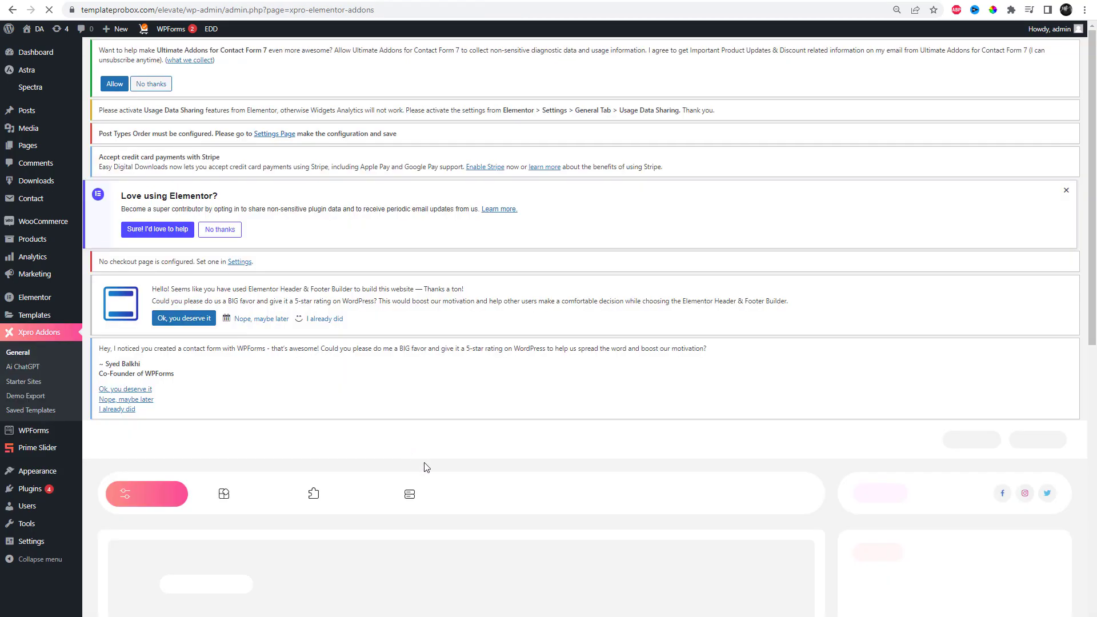
pyautogui.scroll(-4, 550, 523)
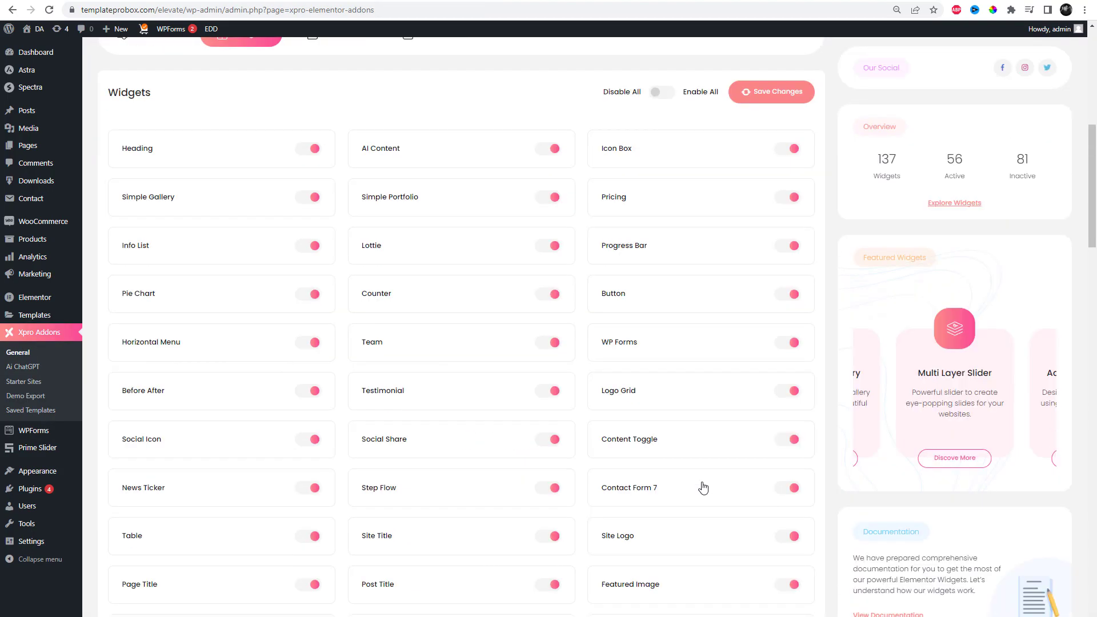
pyautogui.hotkey('ctrl', 'f')
pyautogui.write('hot')
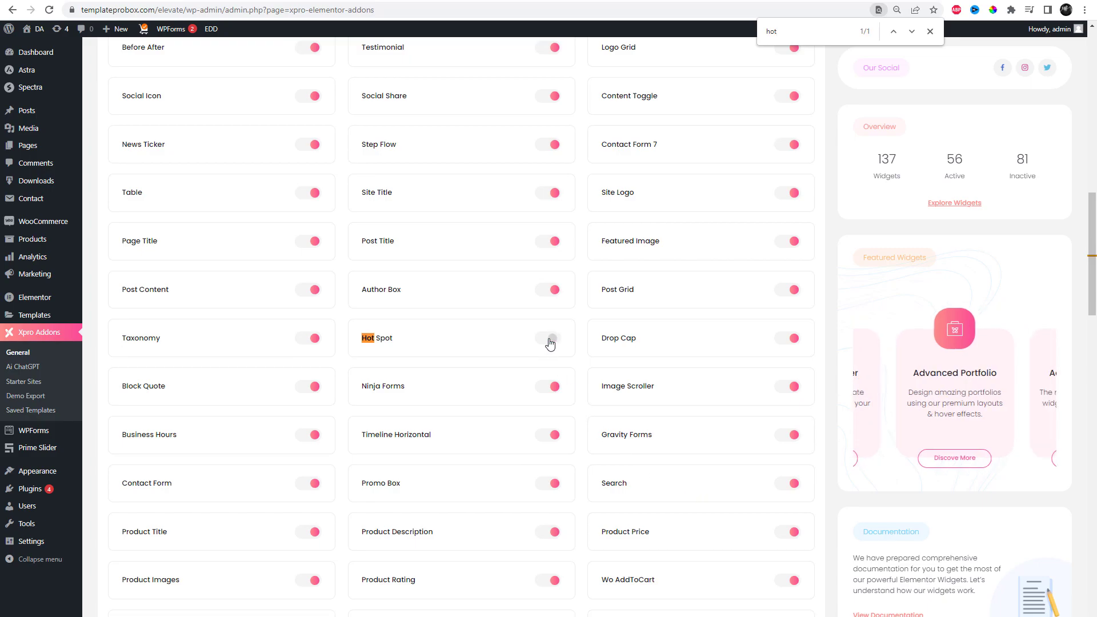
pyautogui.click(930, 32)
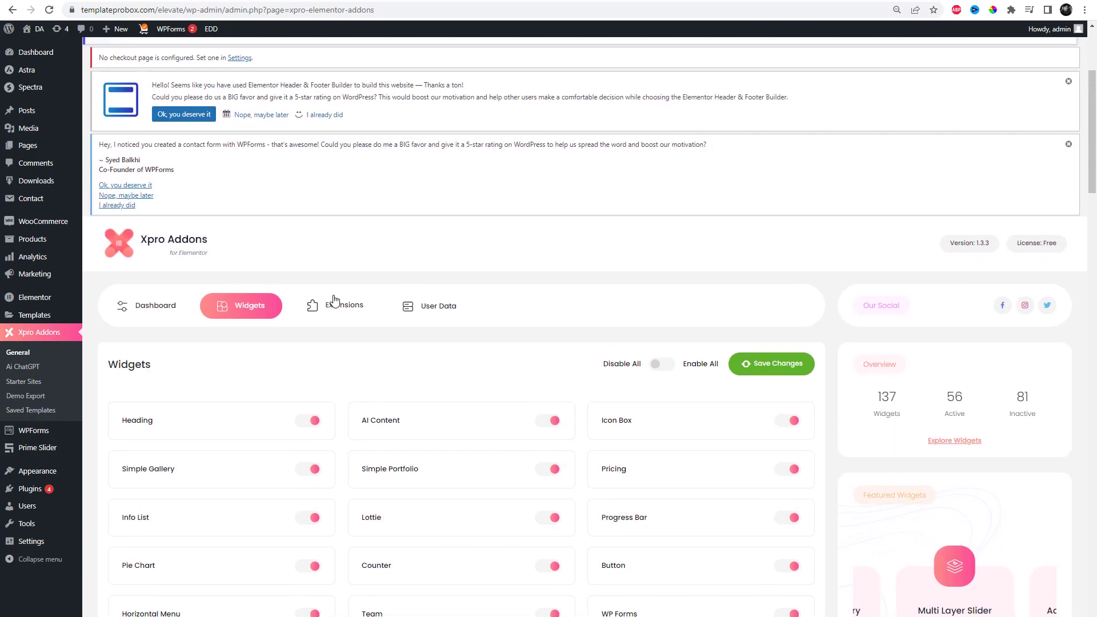
pyautogui.click(775, 369)
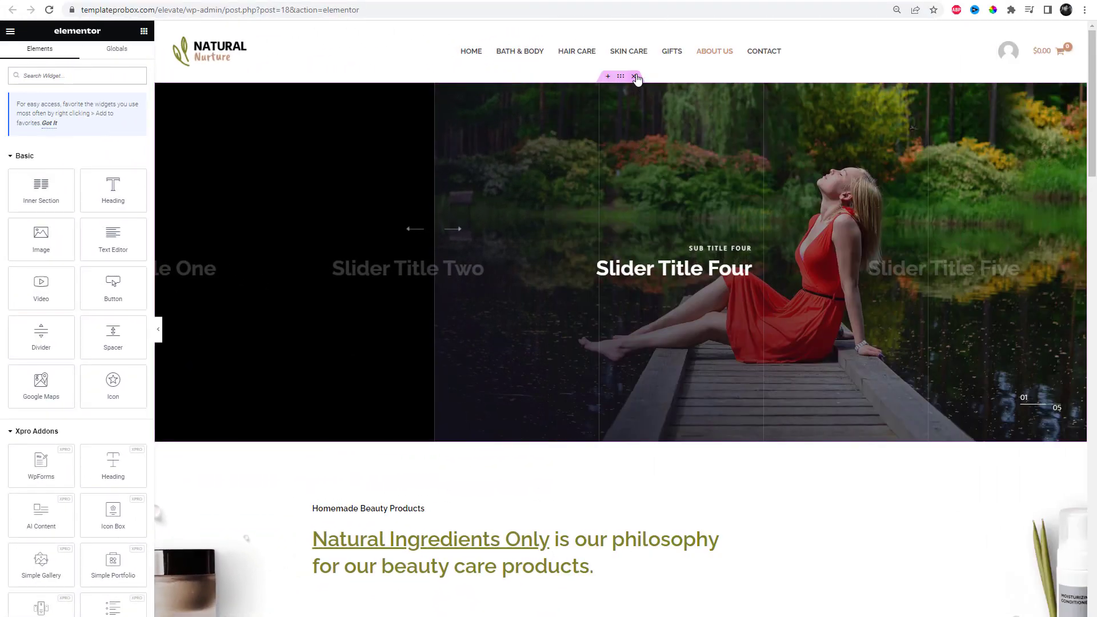
# Step: Replace the slider section below the page header with a single-column section and set its content width to Full Width
pyautogui.click(633, 77)
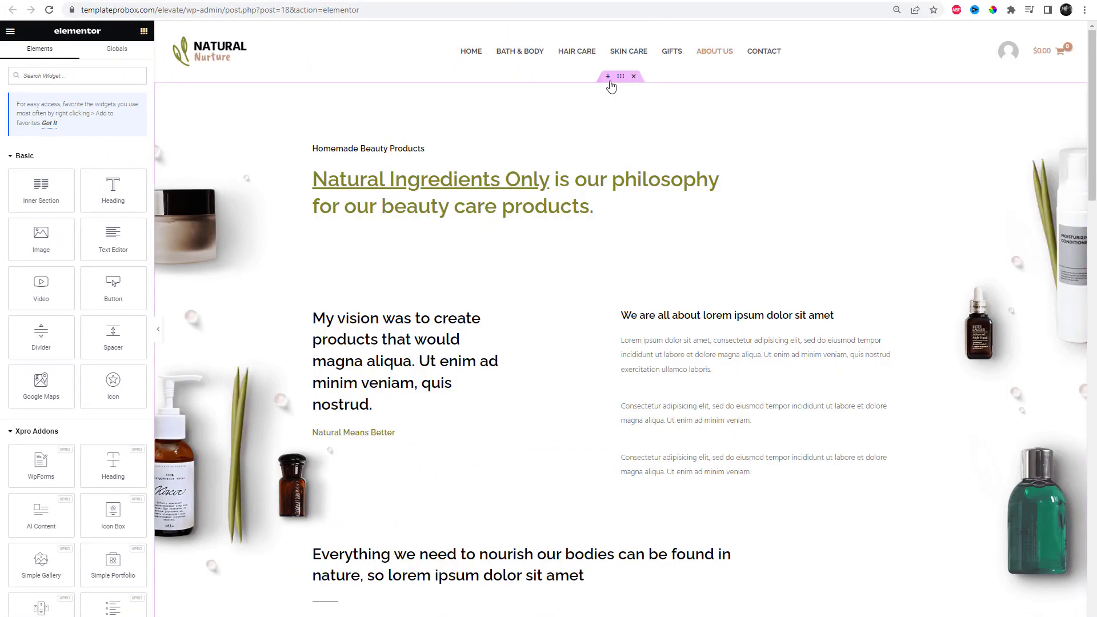
pyautogui.click(608, 77)
pyautogui.click(583, 125)
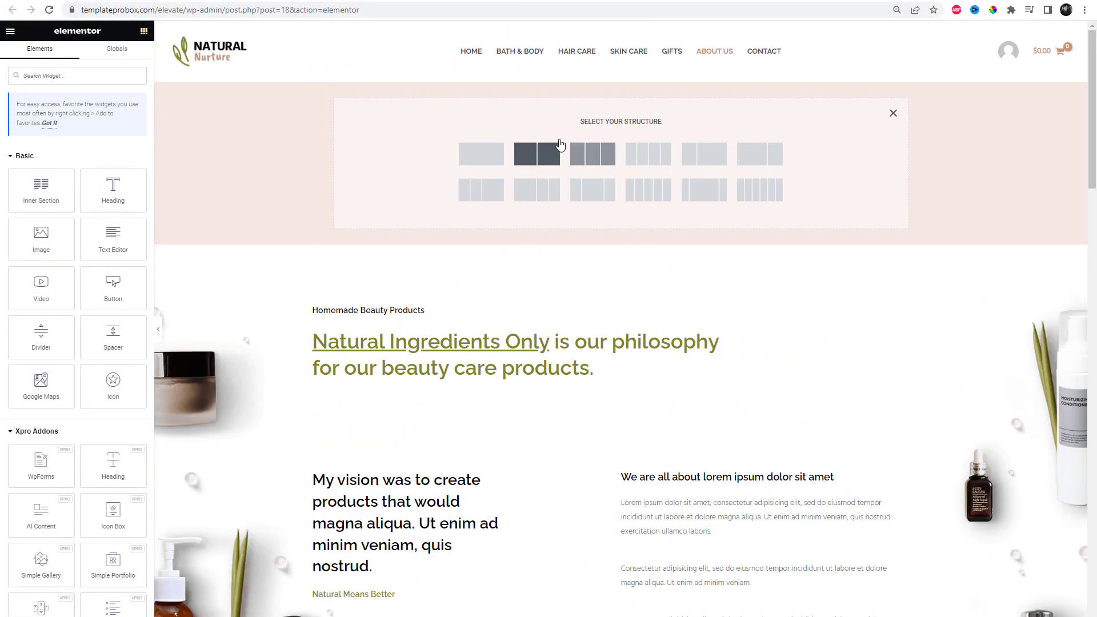
pyautogui.click(491, 160)
pyautogui.click(133, 115)
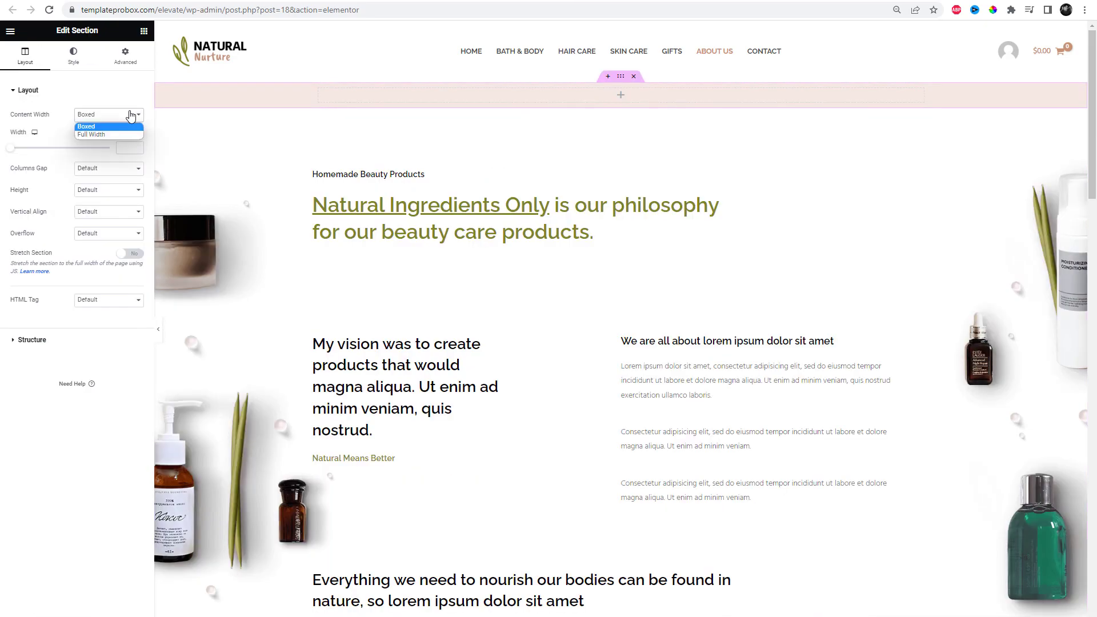
pyautogui.click(116, 135)
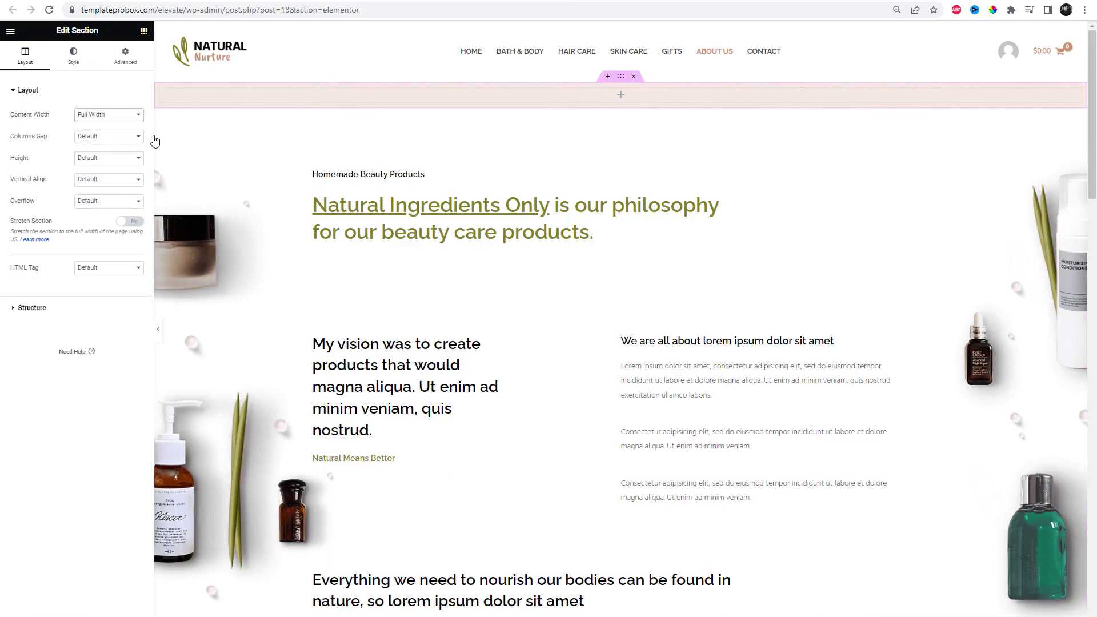
# Step: Find the Xpro Hotspot widget with the search "hot" and place it in the new empty section
pyautogui.click(622, 99)
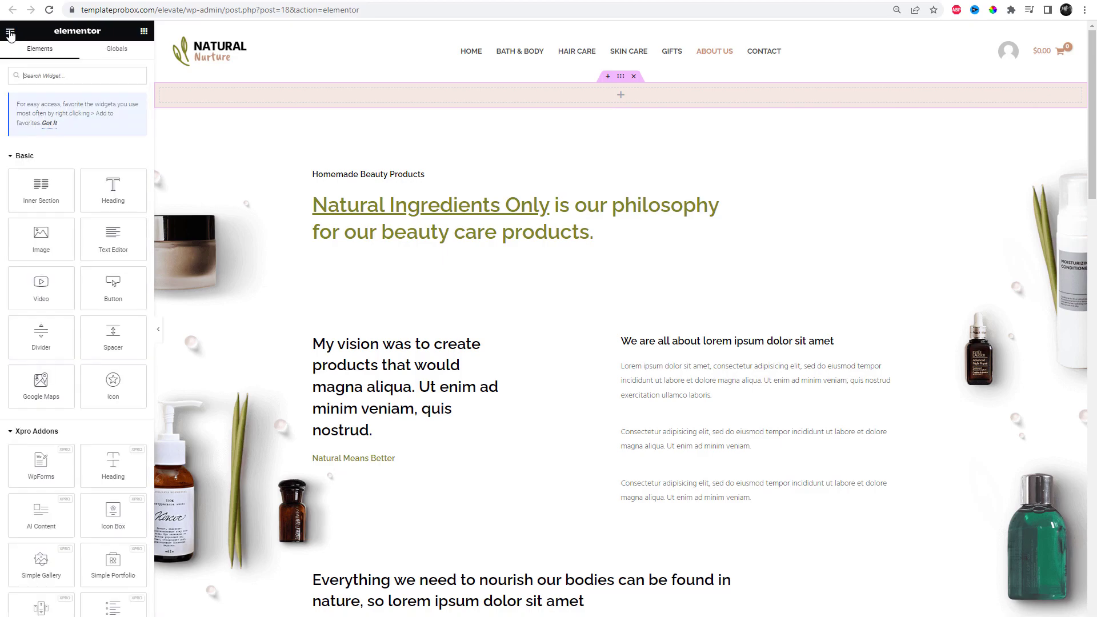
pyautogui.scroll(-20, 86, 137)
pyautogui.scroll(-20, 102, 353)
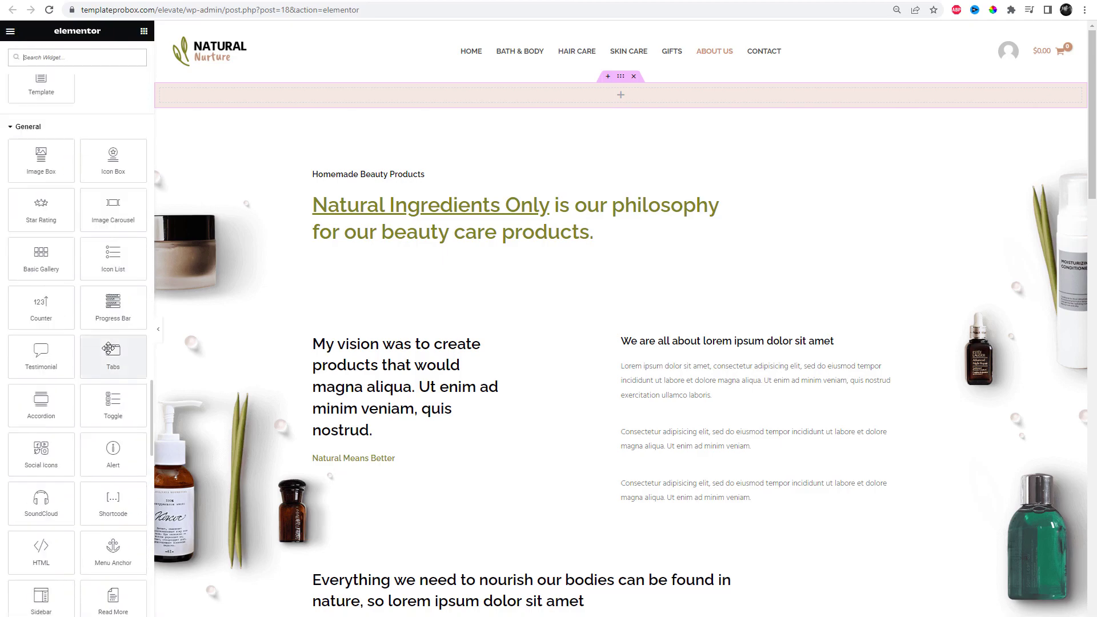
pyautogui.click(92, 59)
pyautogui.write('hot')
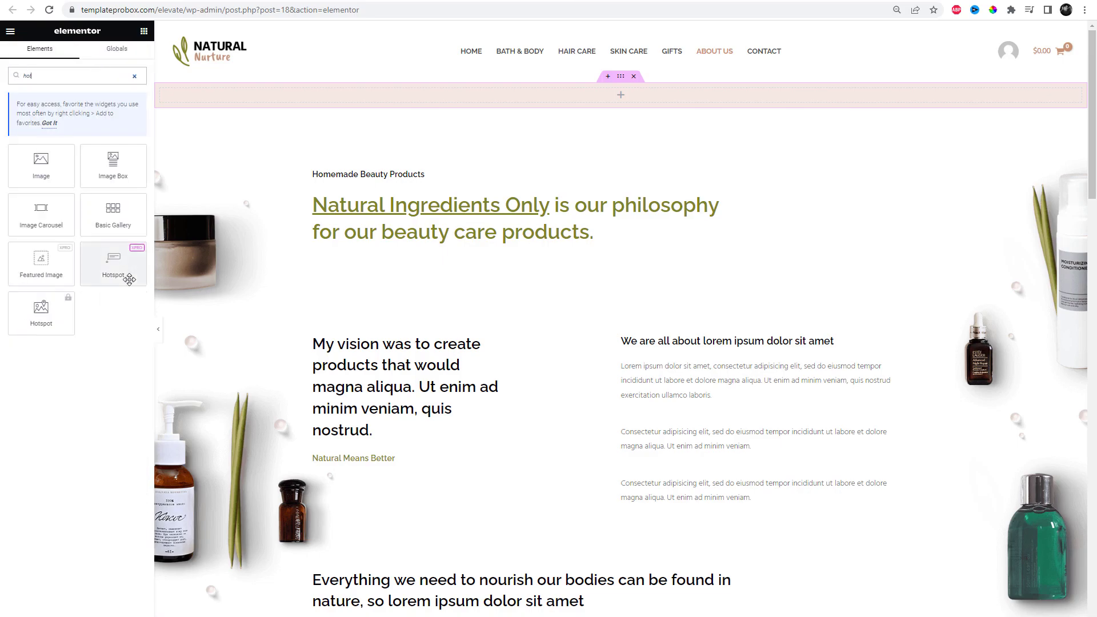
pyautogui.moveTo(123, 268); pyautogui.dragTo(574, 108)
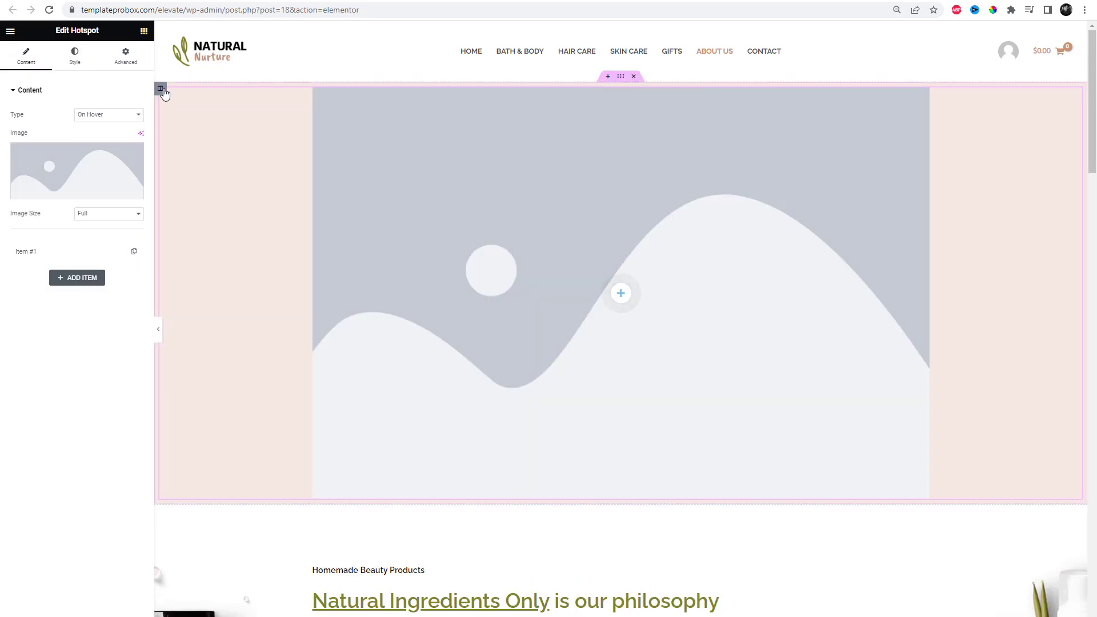
# Step: Set all margins and paddings of the column containing the hotspot to 0 px
pyautogui.click(162, 91)
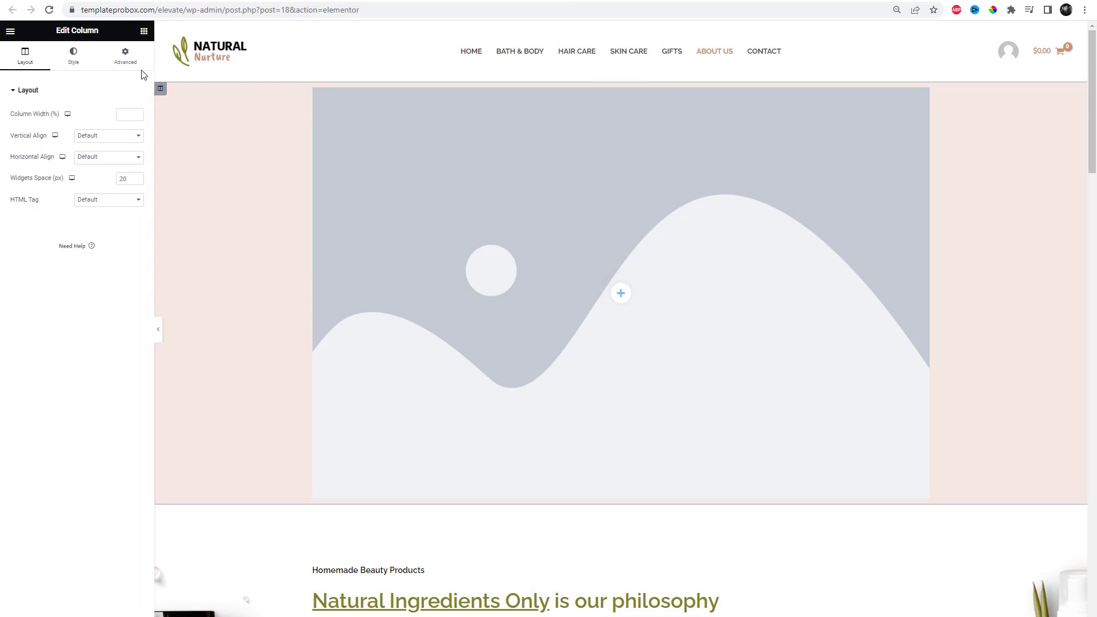
pyautogui.click(126, 57)
pyautogui.click(25, 127)
pyautogui.write('0')
pyautogui.click(25, 166)
pyautogui.write('0')
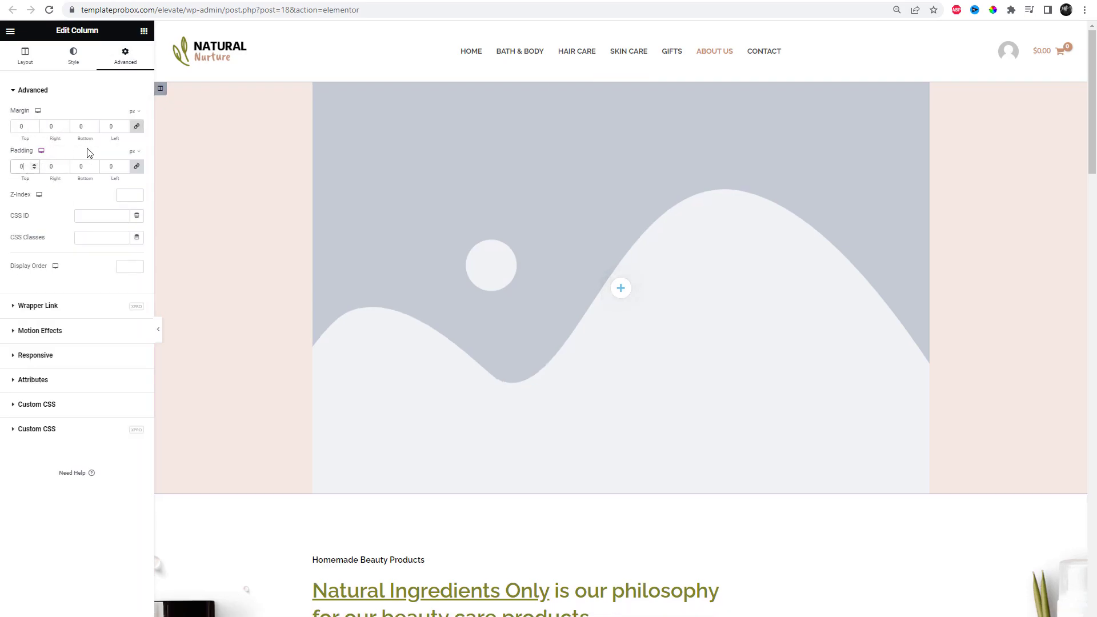
# Step: Set the hotspot widget's image to bg-01-free-img.jpg from the media library
pyautogui.click(483, 211)
pyautogui.click(119, 183)
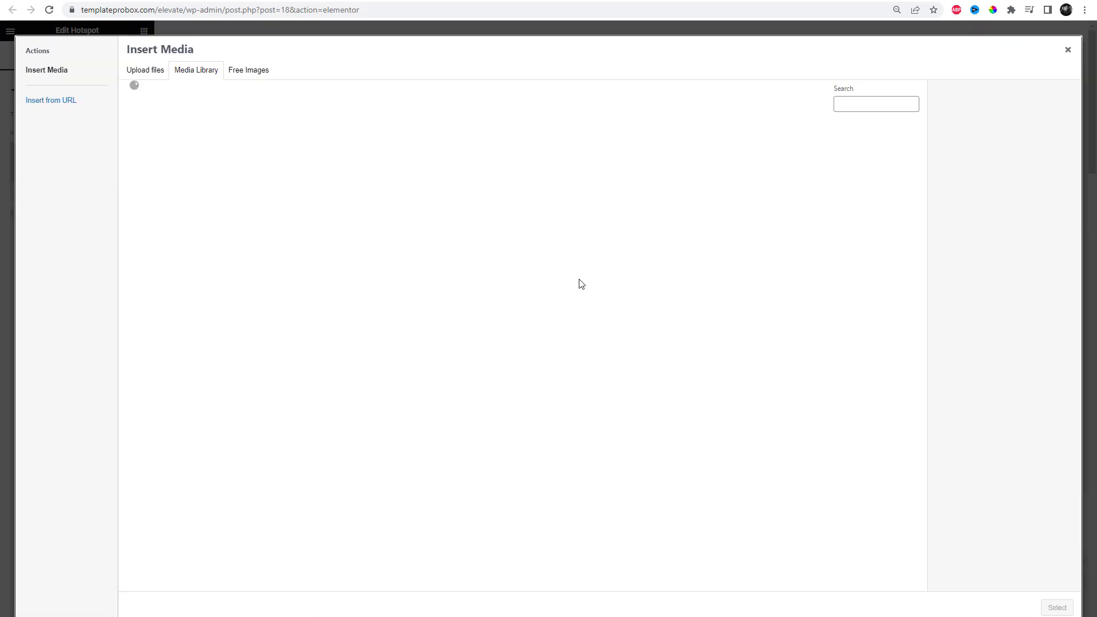
pyautogui.scroll(-5, 467, 475)
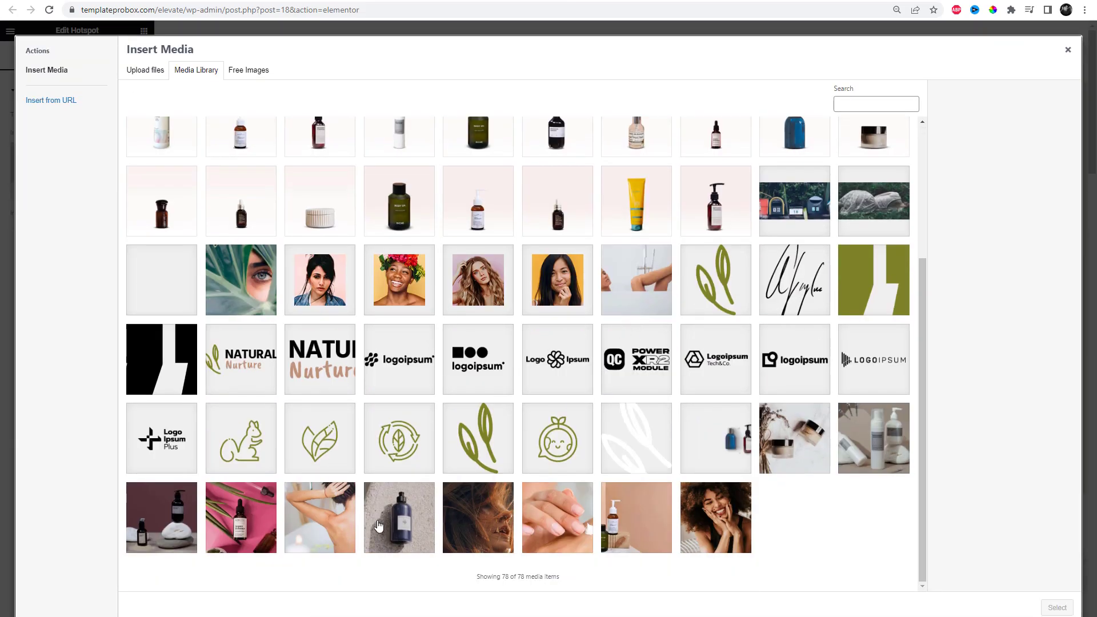
pyautogui.click(628, 540)
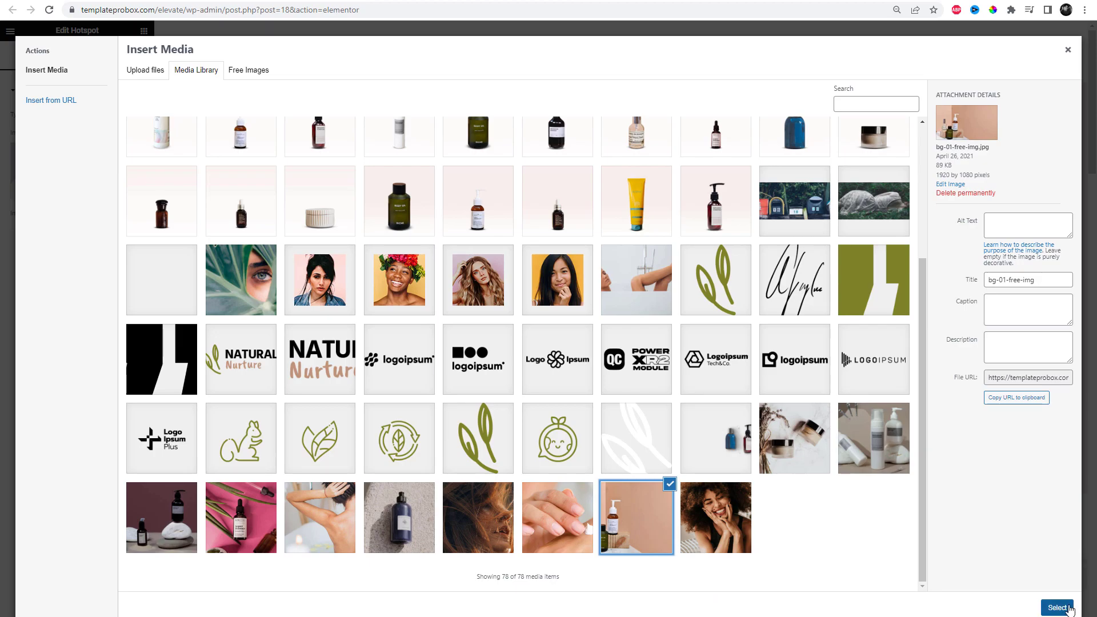
pyautogui.click(1067, 608)
pyautogui.scroll(-1, 520, 370)
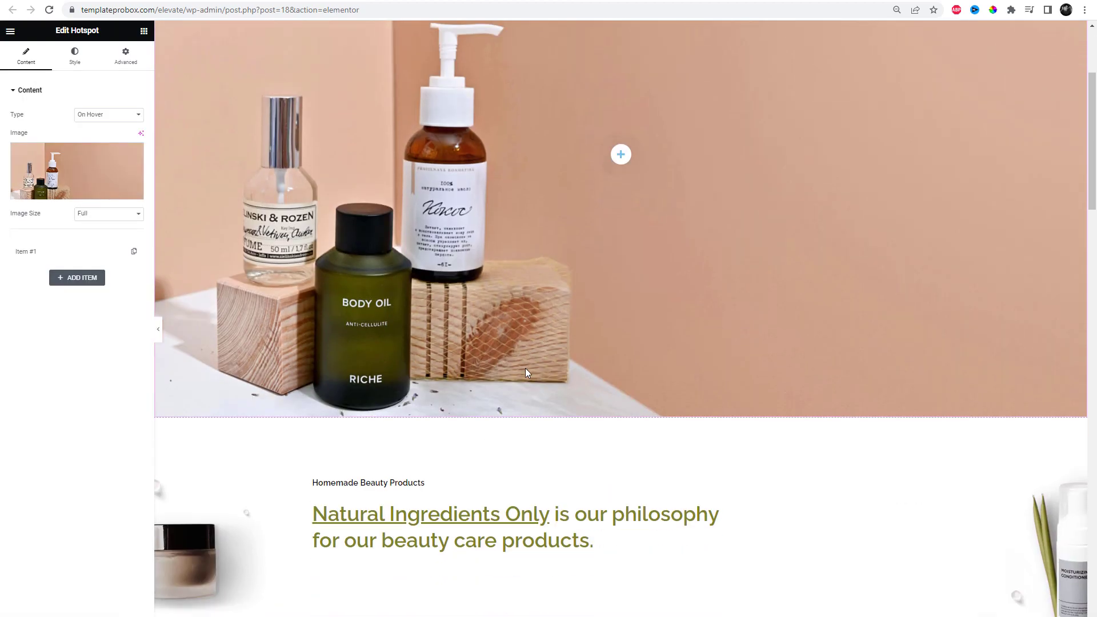
pyautogui.scroll(2, 692, 375)
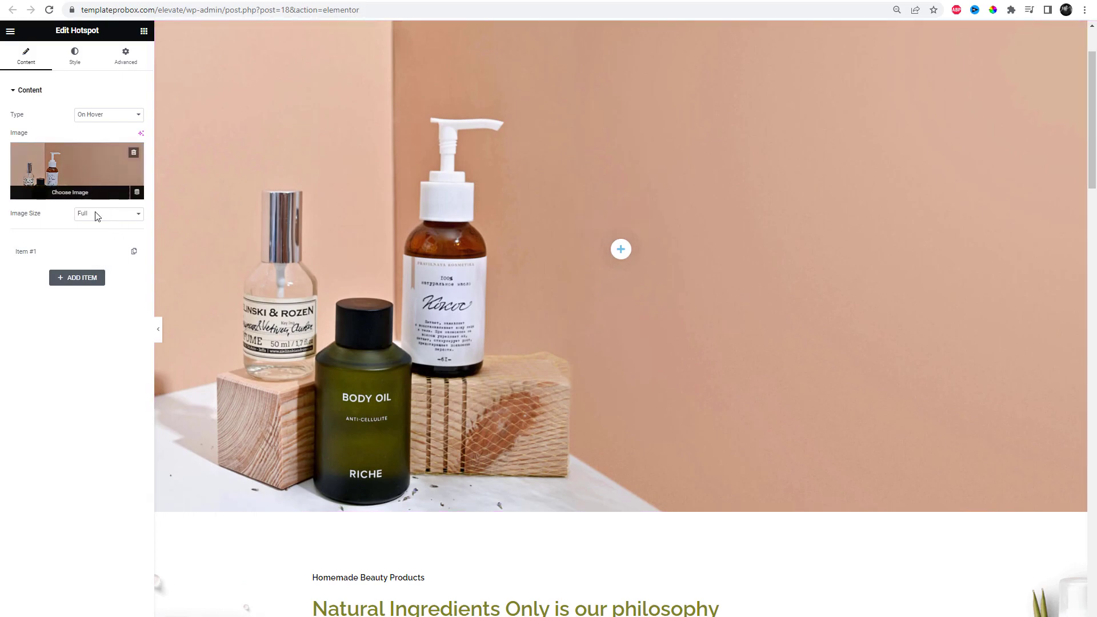
# Step: Position hotspot Item #1 beside the brown pump bottle with a left offset of 38% and a top offset of 57%
pyautogui.click(70, 256)
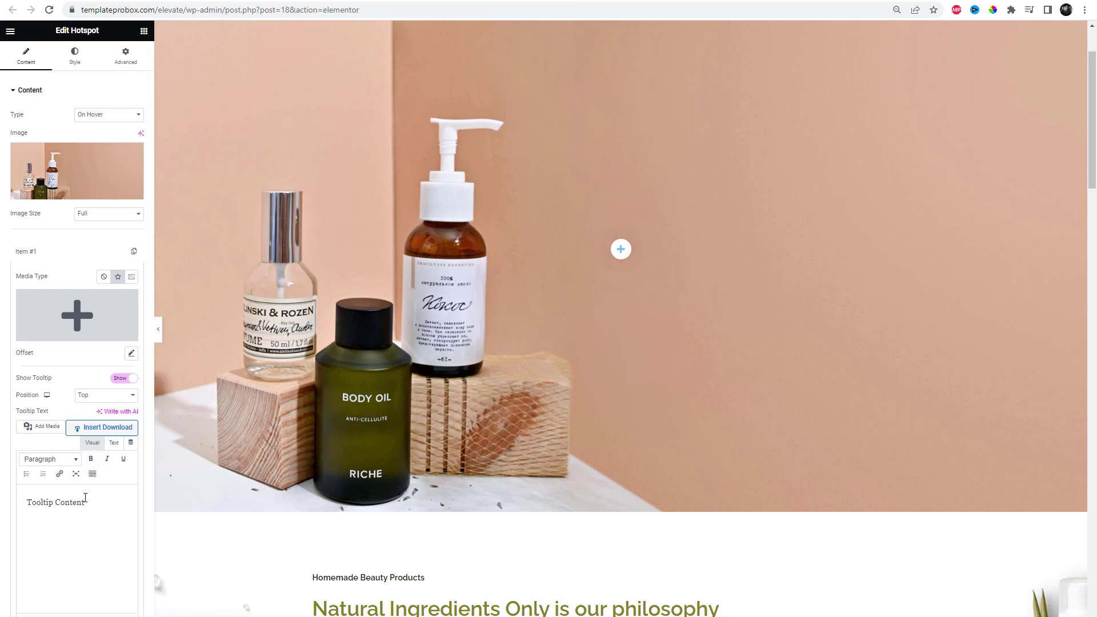
pyautogui.moveTo(136, 319)
pyautogui.click(131, 353)
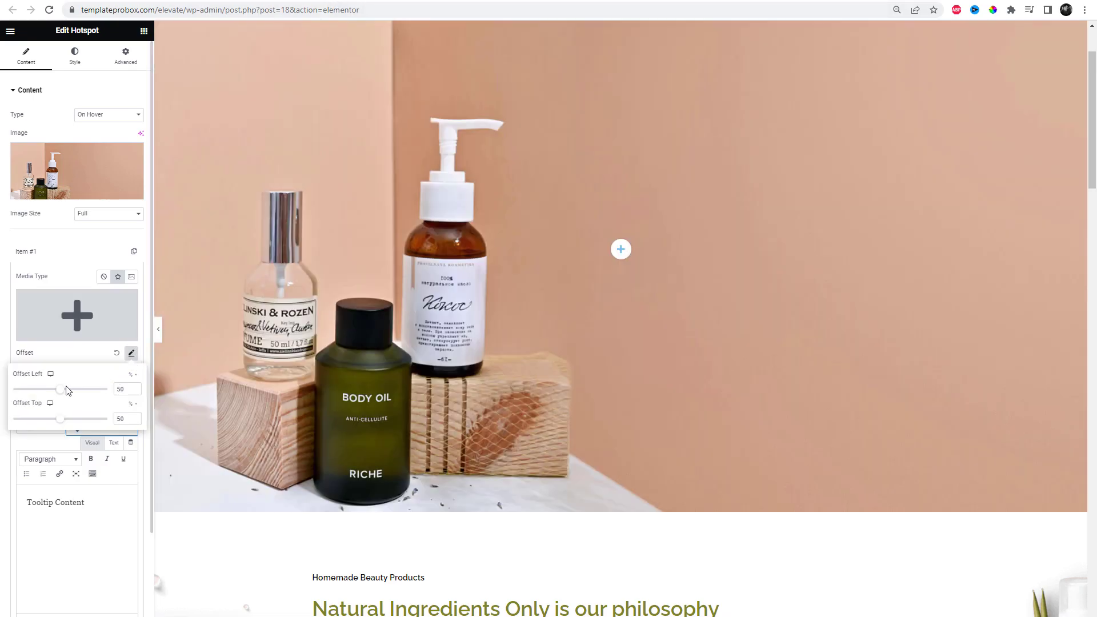
pyautogui.moveTo(62, 394)
pyautogui.mouseDown()
pyautogui.moveTo(35, 388)
pyautogui.moveTo(56, 390)
pyautogui.moveTo(64, 423)
pyautogui.moveTo(49, 394)
pyautogui.mouseUp()
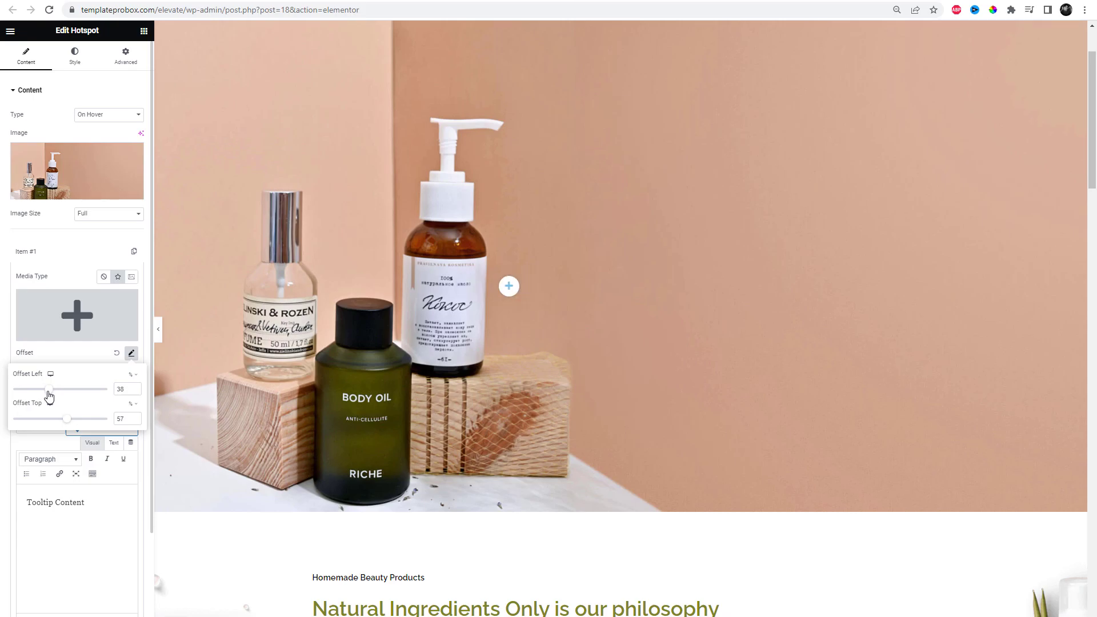
pyautogui.click(69, 257)
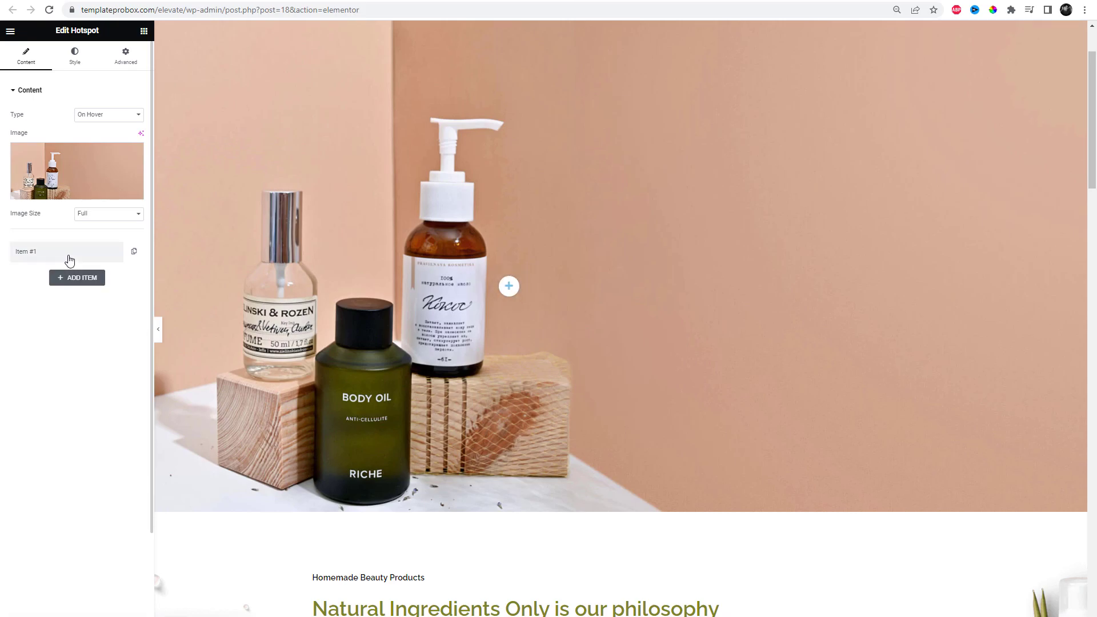
# Step: Replace Item #1's tooltip text with "Advanced night repair" as a plain paragraph and make it bold
pyautogui.click(69, 260)
pyautogui.moveTo(92, 316)
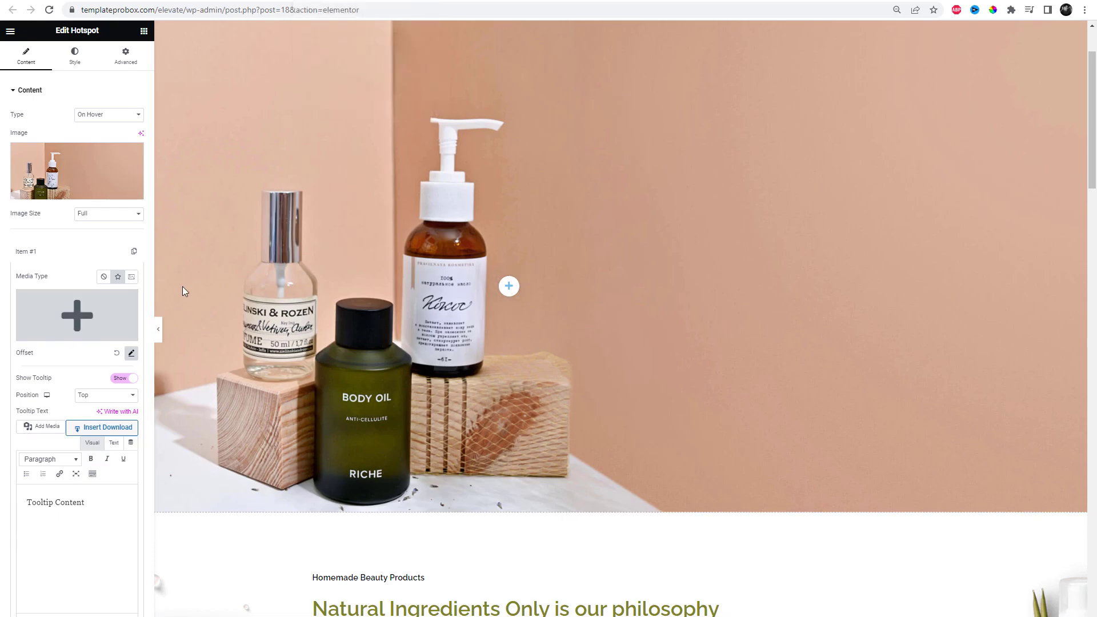
pyautogui.tripleClick(92, 511)
pyautogui.write('Advanced night repair')
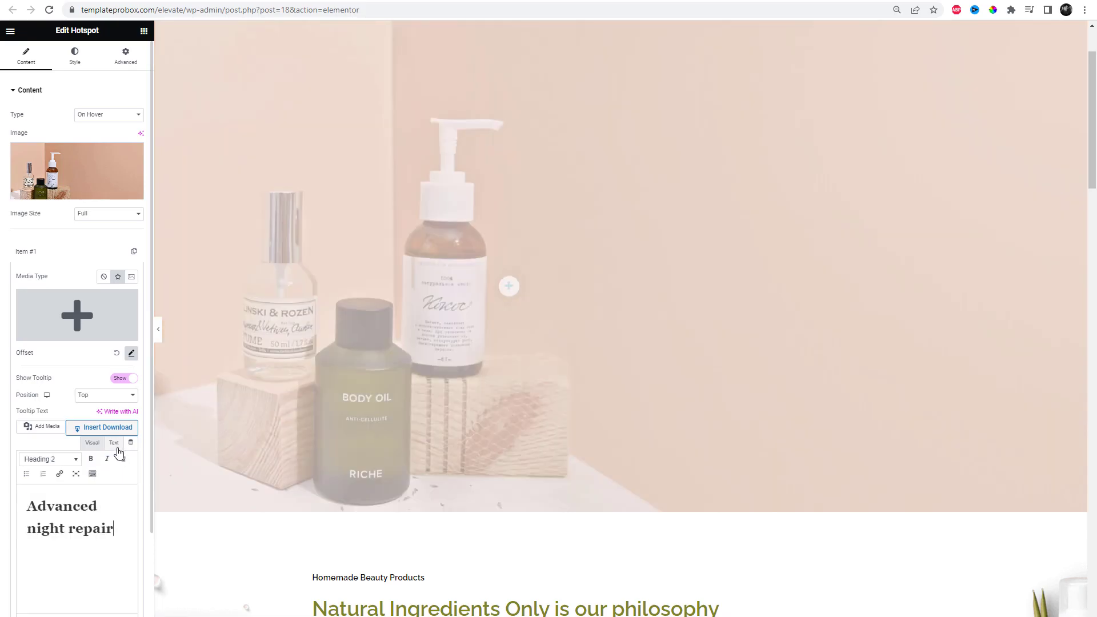
pyautogui.click(114, 443)
pyautogui.hotkey('ctrl', 'a')
pyautogui.write('Advanced night repair')
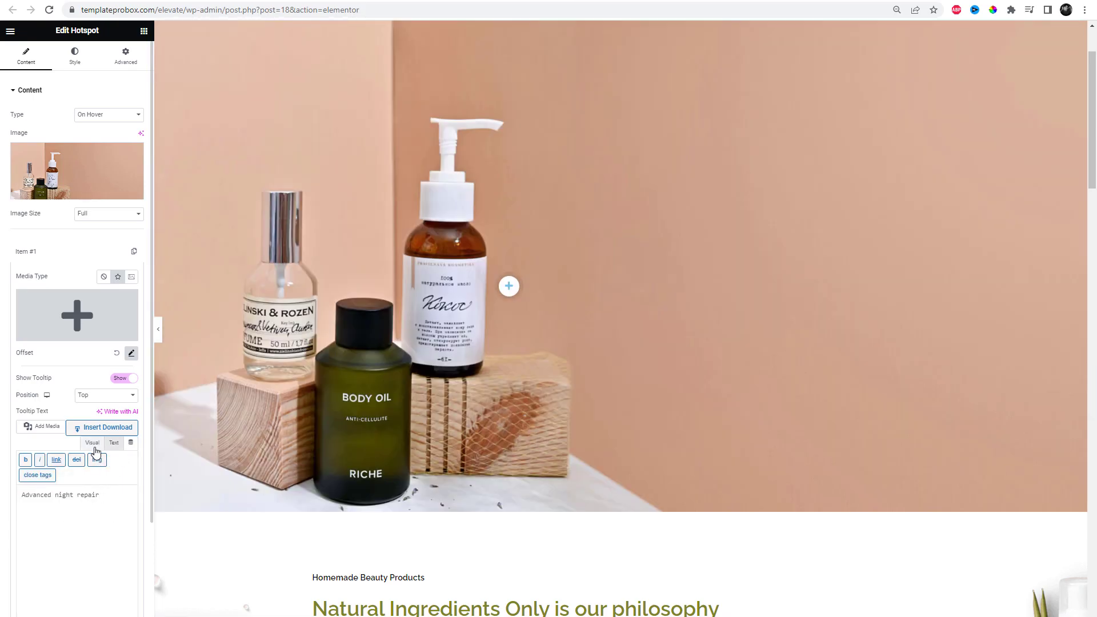
pyautogui.click(92, 443)
pyautogui.tripleClick(107, 503)
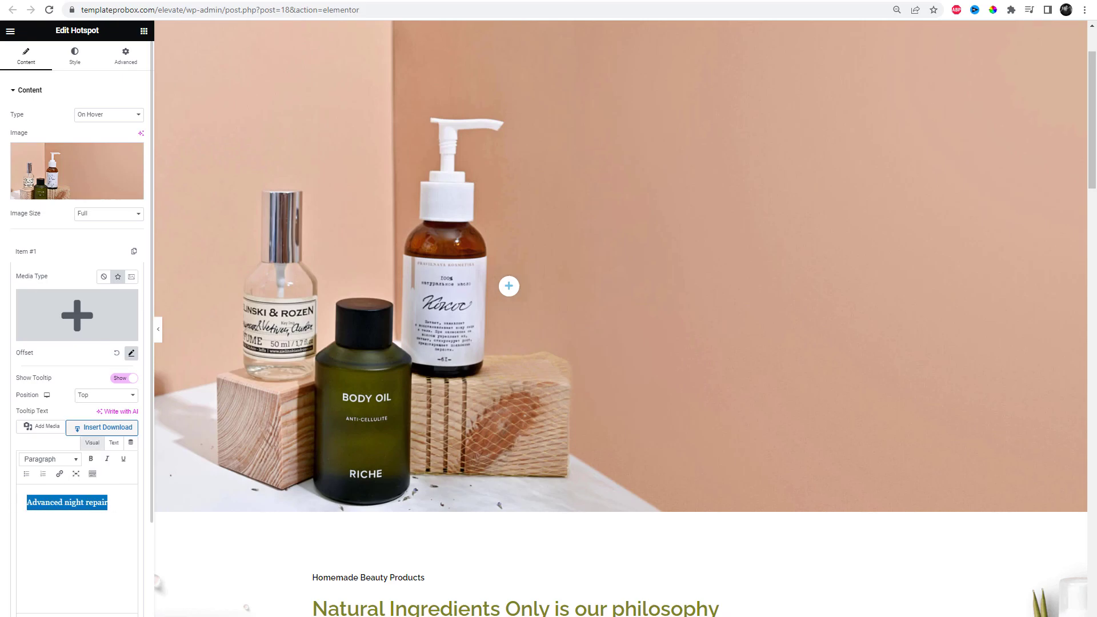
pyautogui.hotkey('ctrl', 'b')
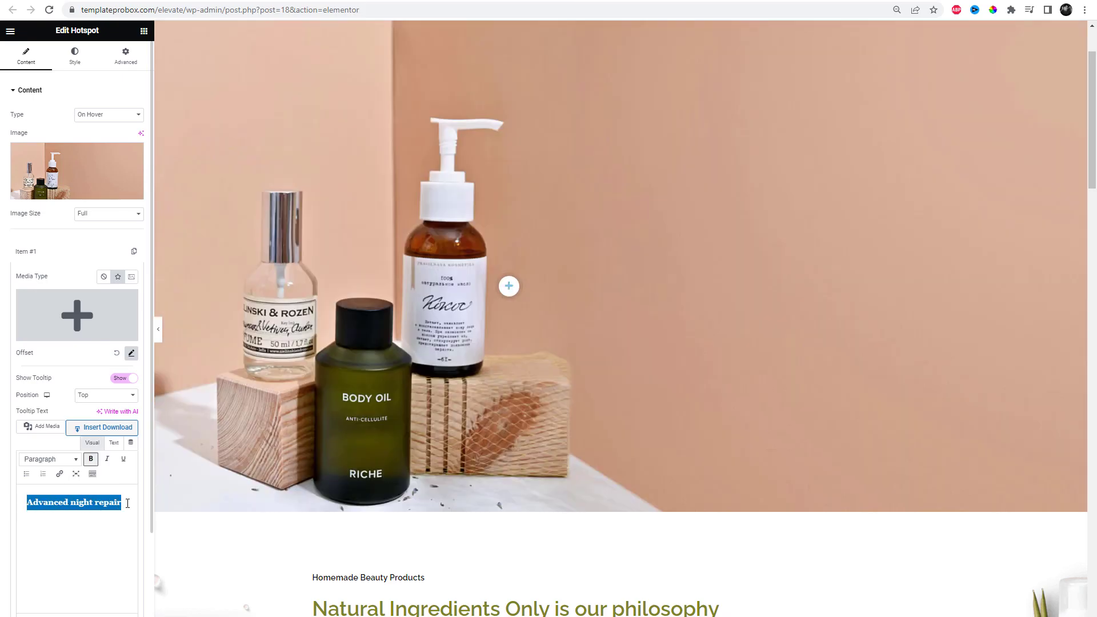
# Step: Add the price line "$13.25 $11.00" from the Hair Care page below the product name in Item #1's tooltip text
pyautogui.click(32, 520)
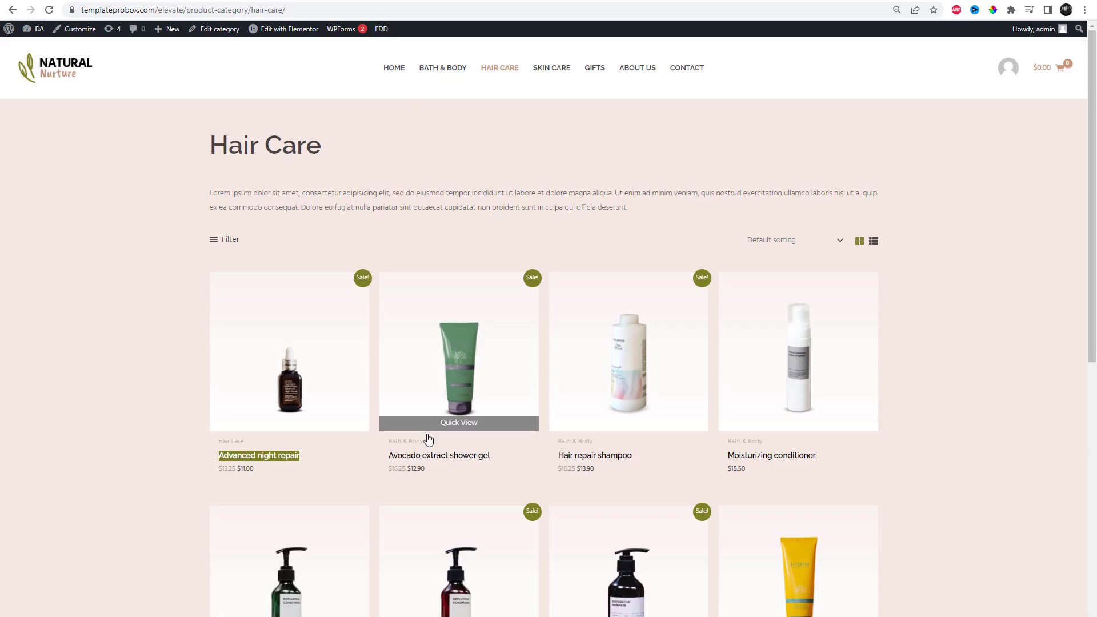
pyautogui.moveTo(273, 475); pyautogui.dragTo(216, 474)
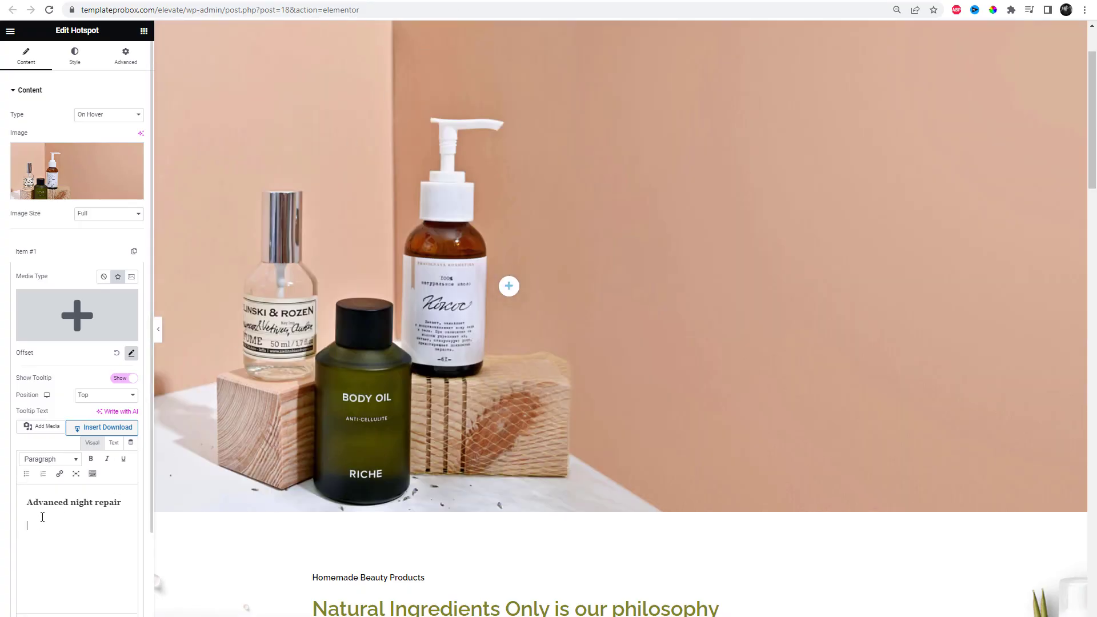
pyautogui.write('$13.25 $11.00')
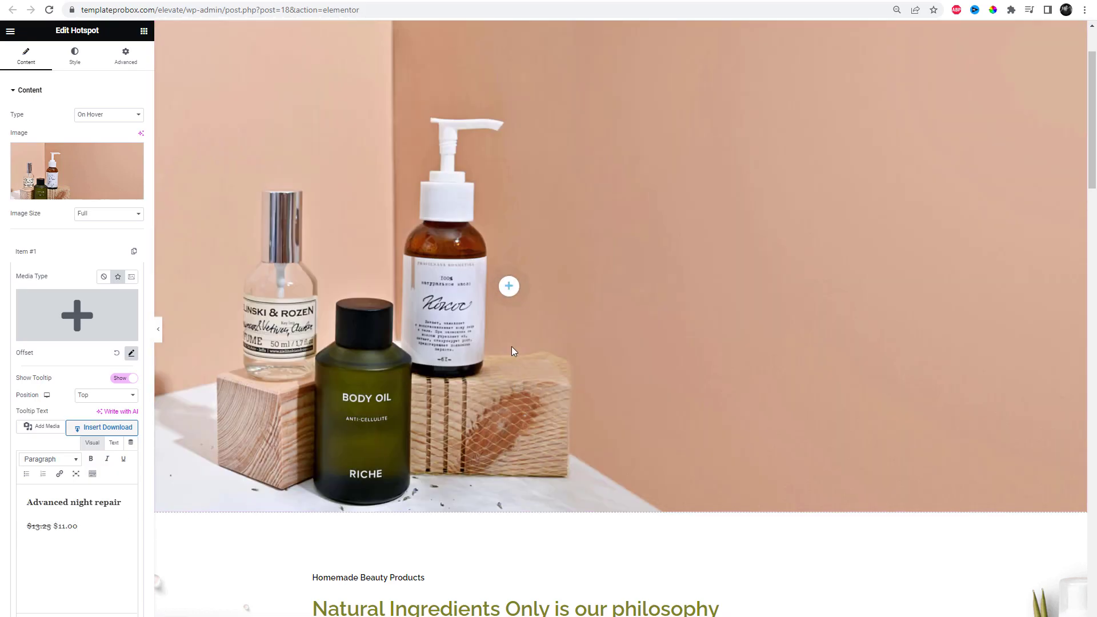
pyautogui.moveTo(510, 287)
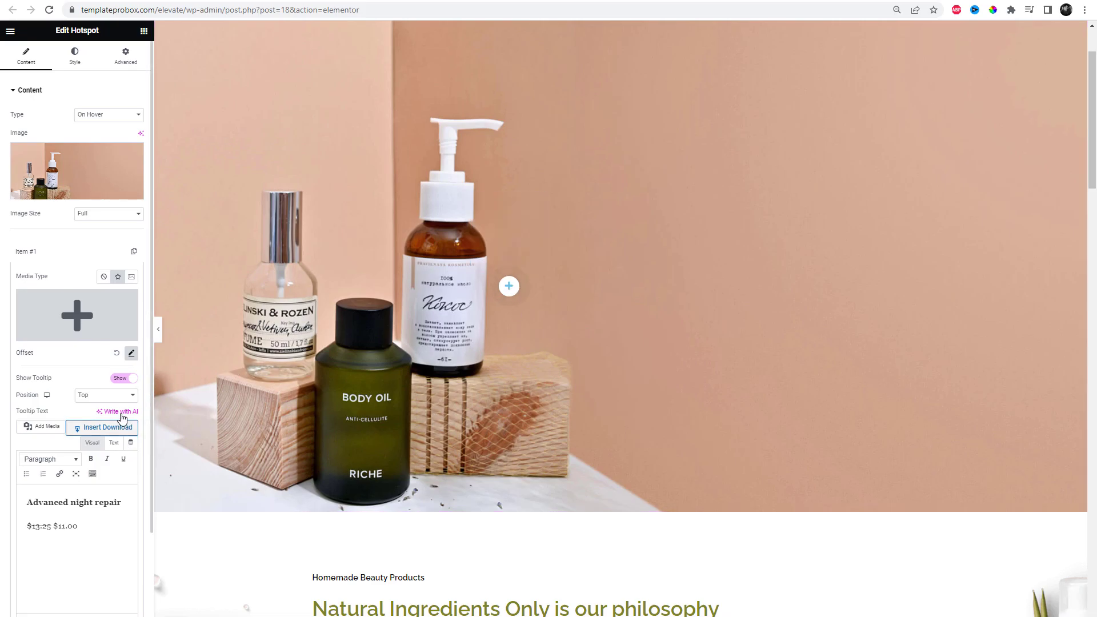
# Step: Set Item #1's tooltip position to Right and preview the tooltip on the image
pyautogui.click(117, 395)
pyautogui.click(113, 421)
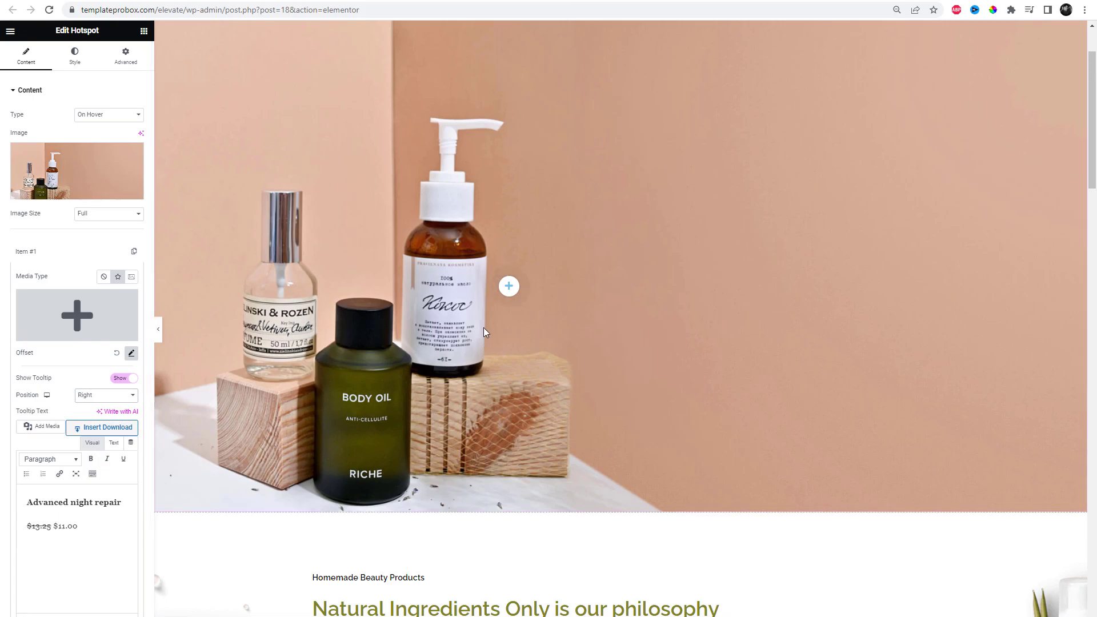
pyautogui.moveTo(509, 293)
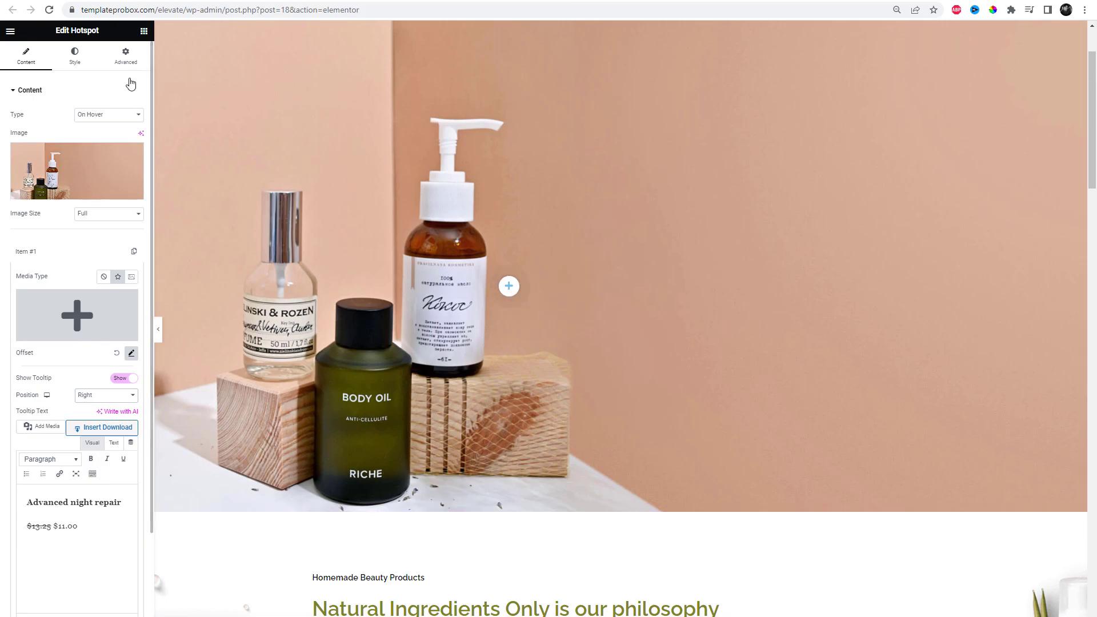
# Step: Style the hotspot tooltip with left alignment and a width of 220 px
pyautogui.click(82, 65)
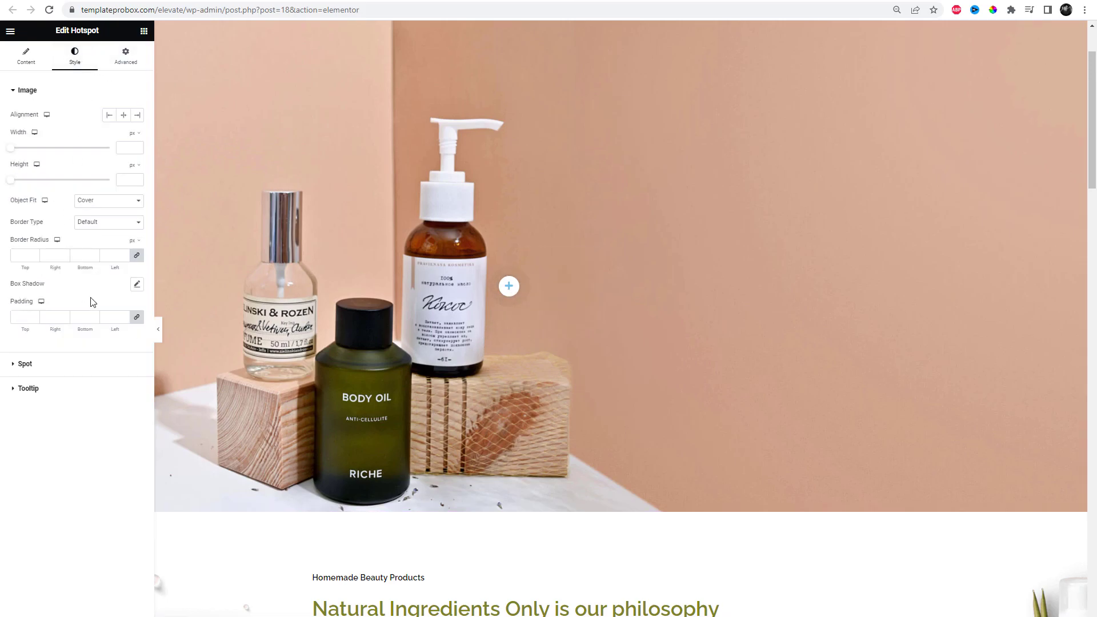
pyautogui.click(61, 391)
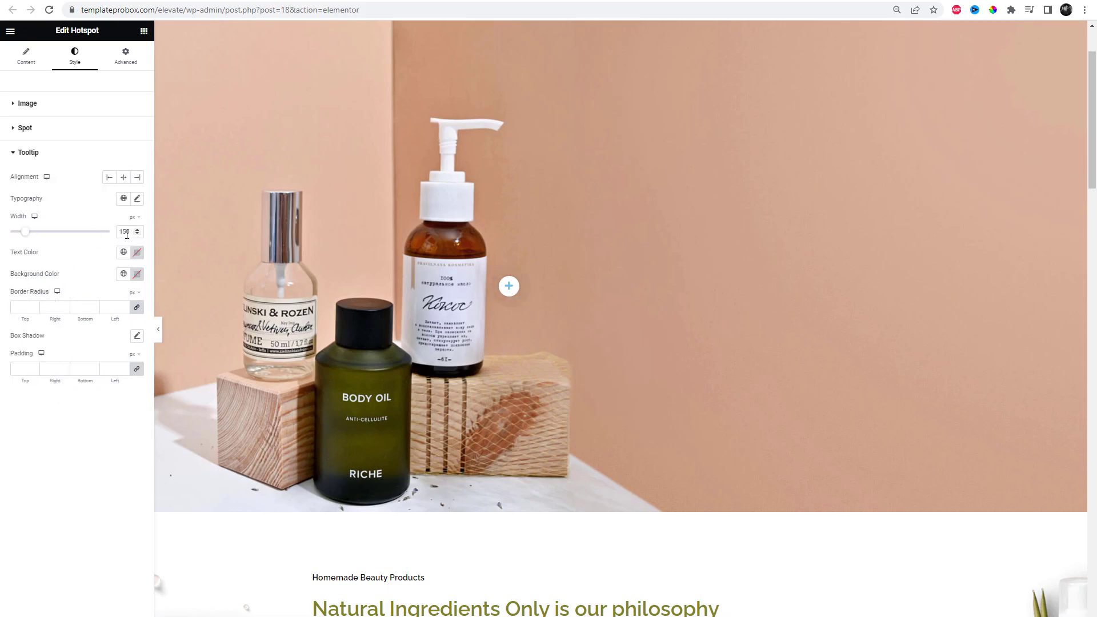
pyautogui.write('25')
pyautogui.click(109, 178)
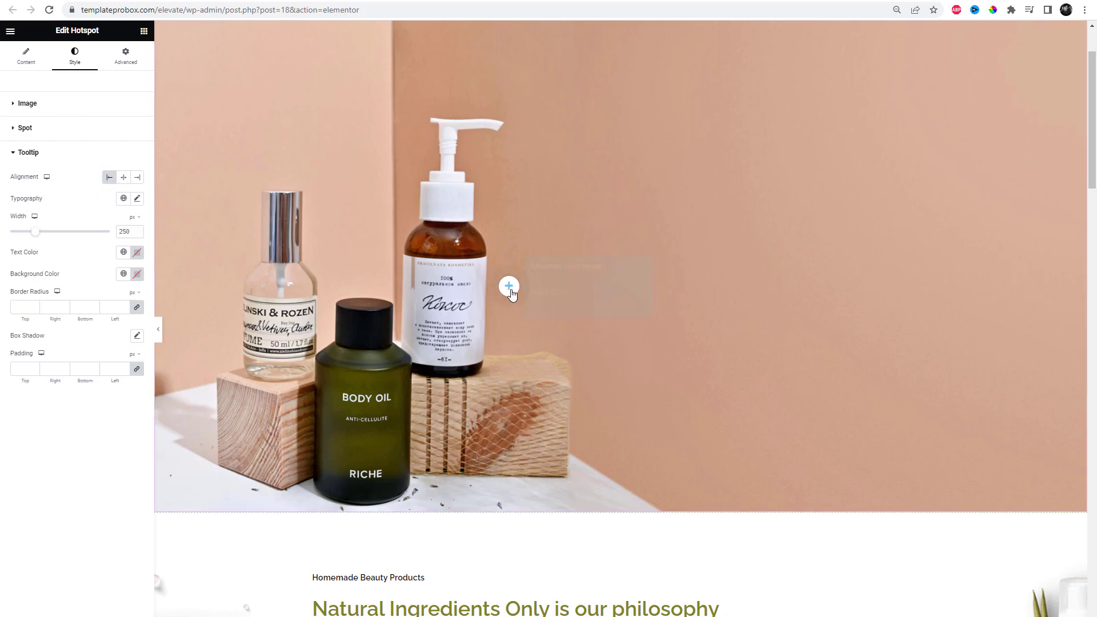
pyautogui.moveTo(519, 290)
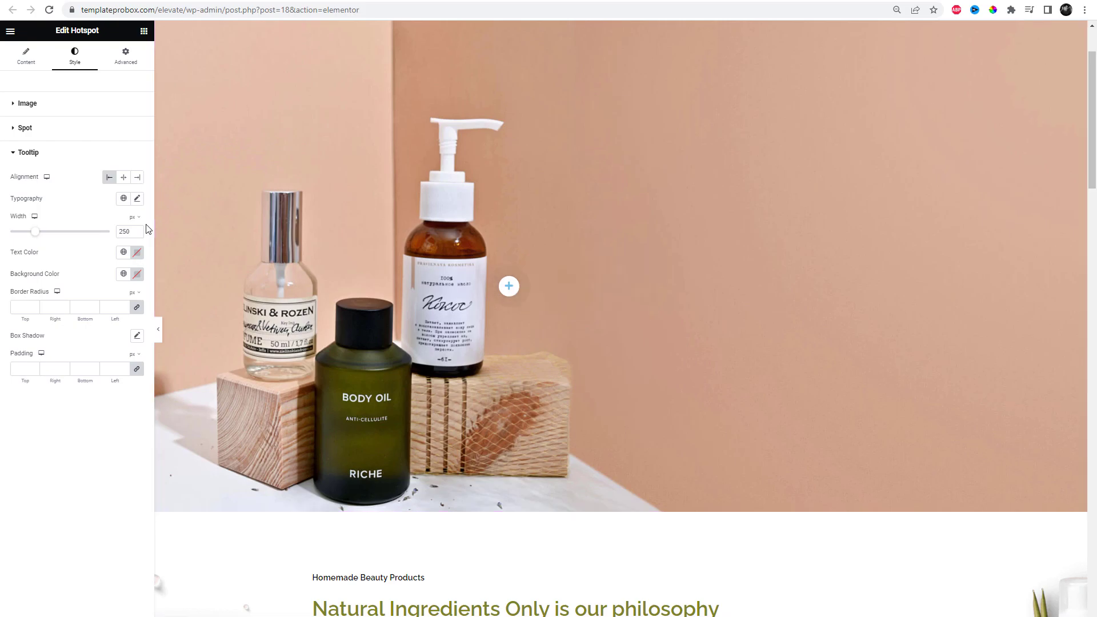
pyautogui.write('2')
# Step: Set the tooltip's background color to #931414 and its padding to 15 px on all sides
pyautogui.click(136, 275)
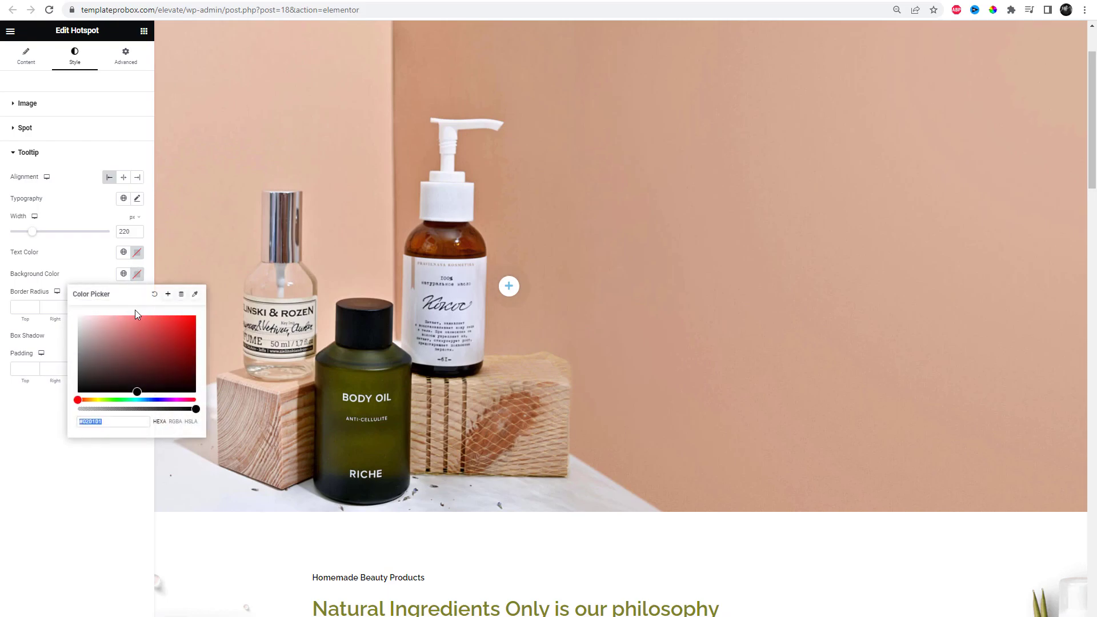
pyautogui.click(153, 351)
pyautogui.click(508, 298)
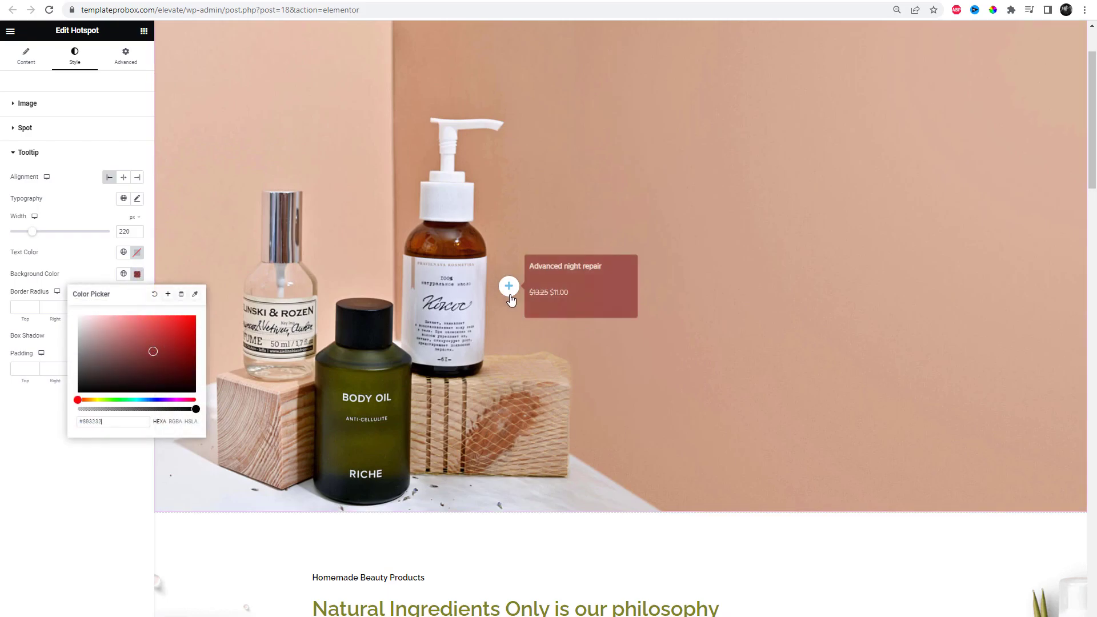
pyautogui.write('#931414')
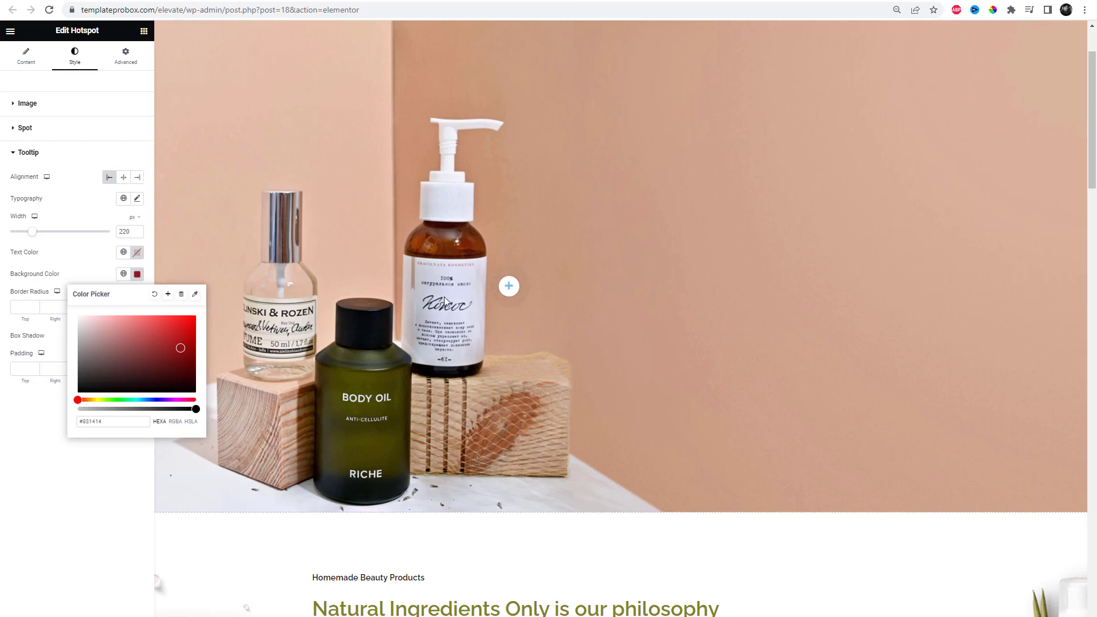
pyautogui.click(106, 271)
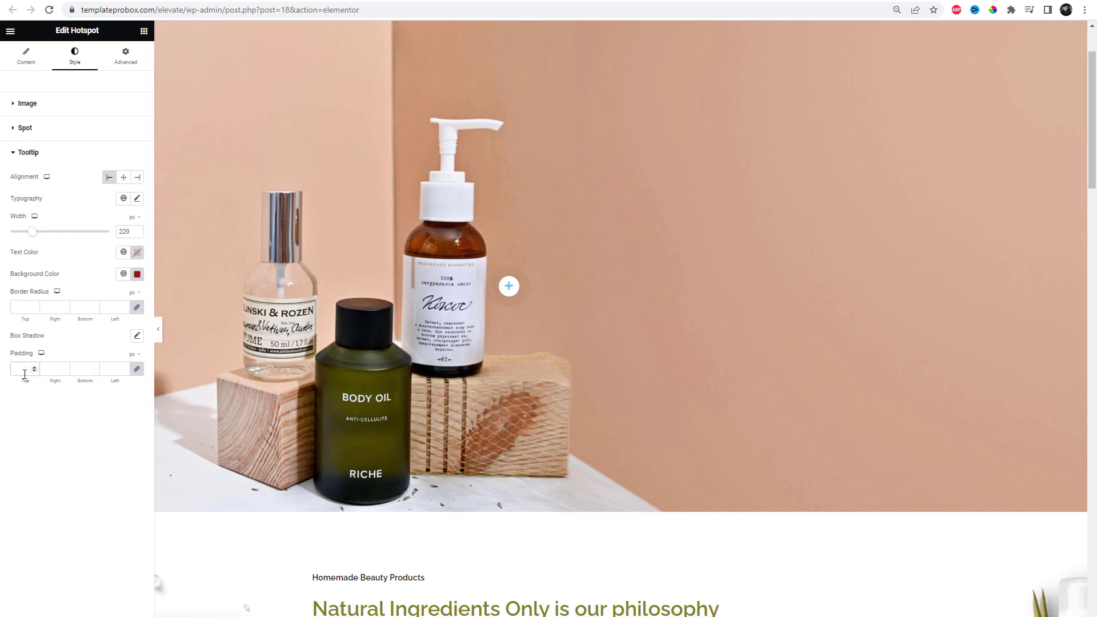
pyautogui.moveTo(514, 289)
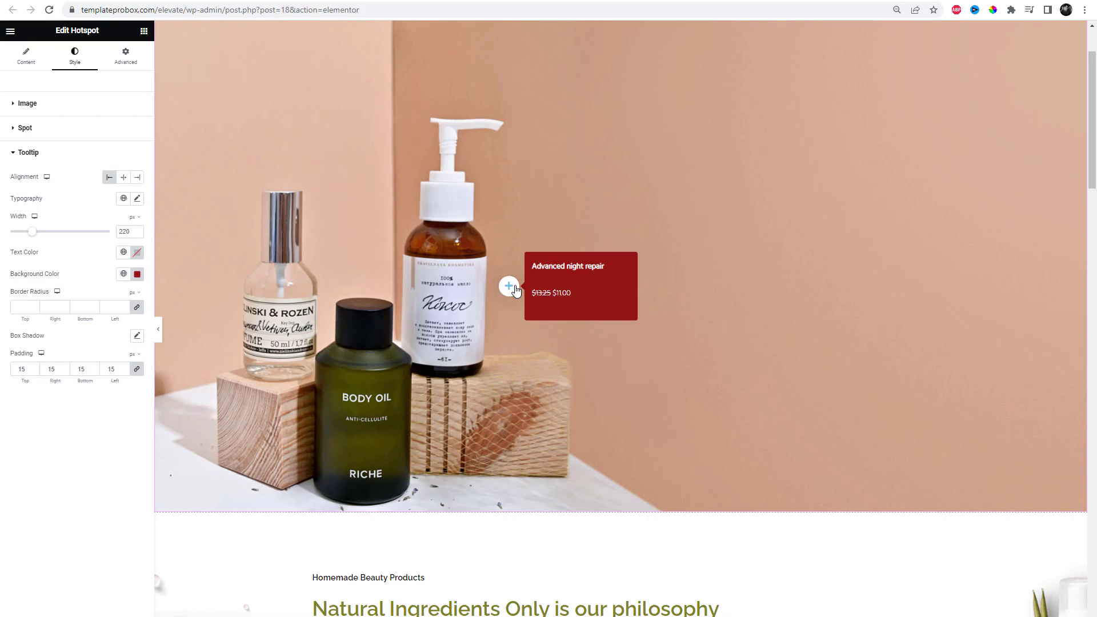
# Step: Add a second hotspot item and copy the product name "Hair repair shampoo" from the Hair Care page
pyautogui.click(27, 61)
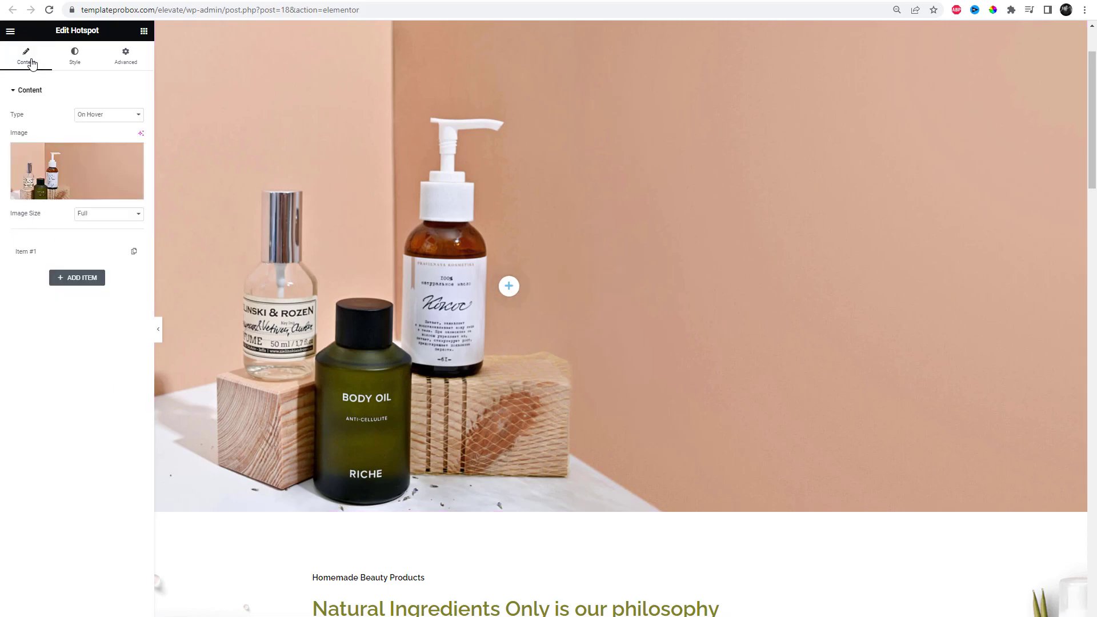
pyautogui.click(92, 285)
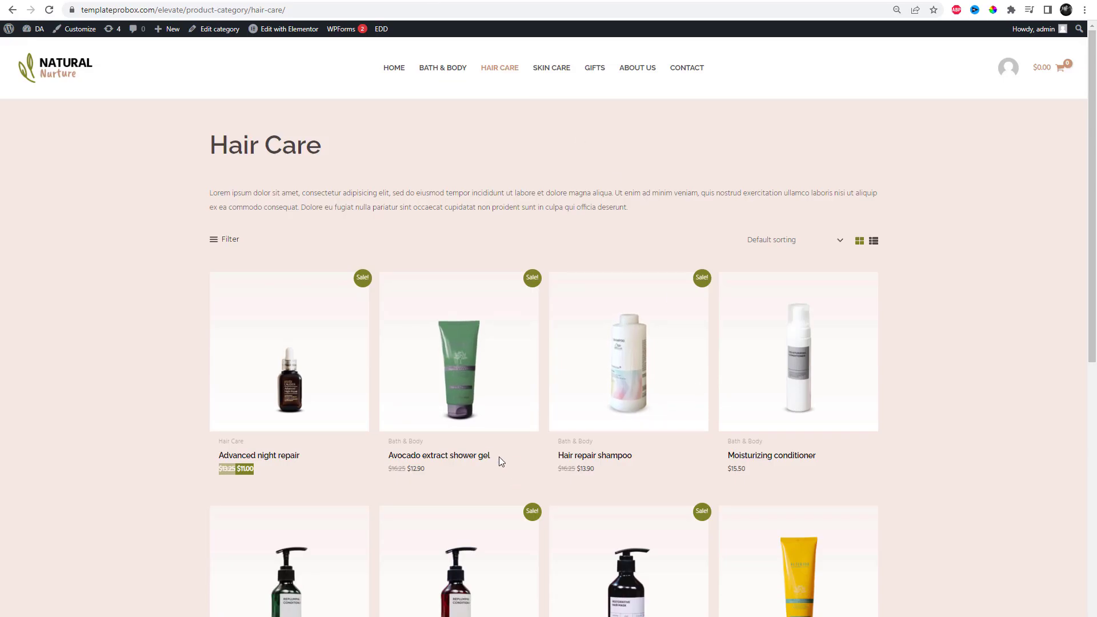
pyautogui.moveTo(642, 455); pyautogui.dragTo(560, 455)
pyautogui.hotkey('ctrl', 'c')
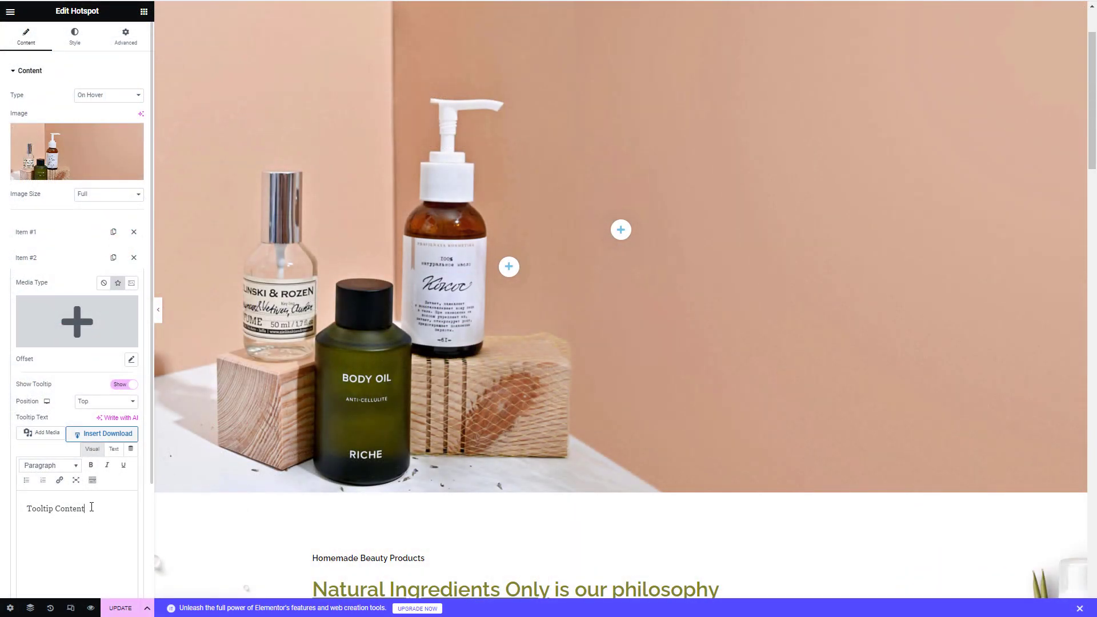
# Step: Replace Item #2's tooltip text with "Hair repair shampoo" as a plain paragraph and make it bold
pyautogui.hotkey('ctrl', 'a')
pyautogui.hotkey('ctrl', 'v')
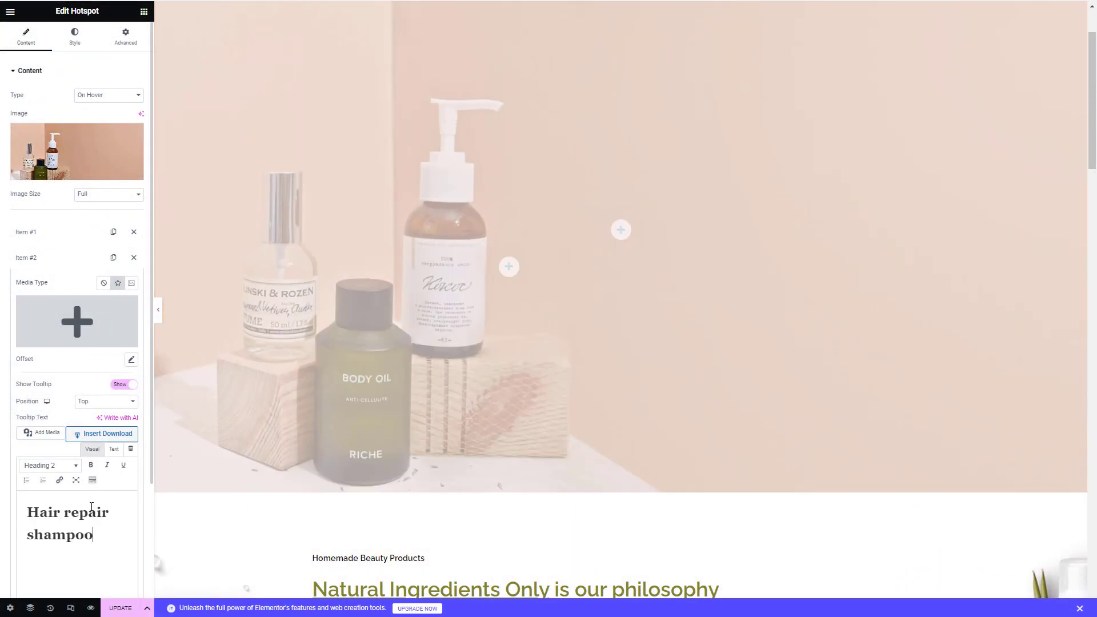
pyautogui.click(114, 449)
pyautogui.hotkey('ctrl', 'a')
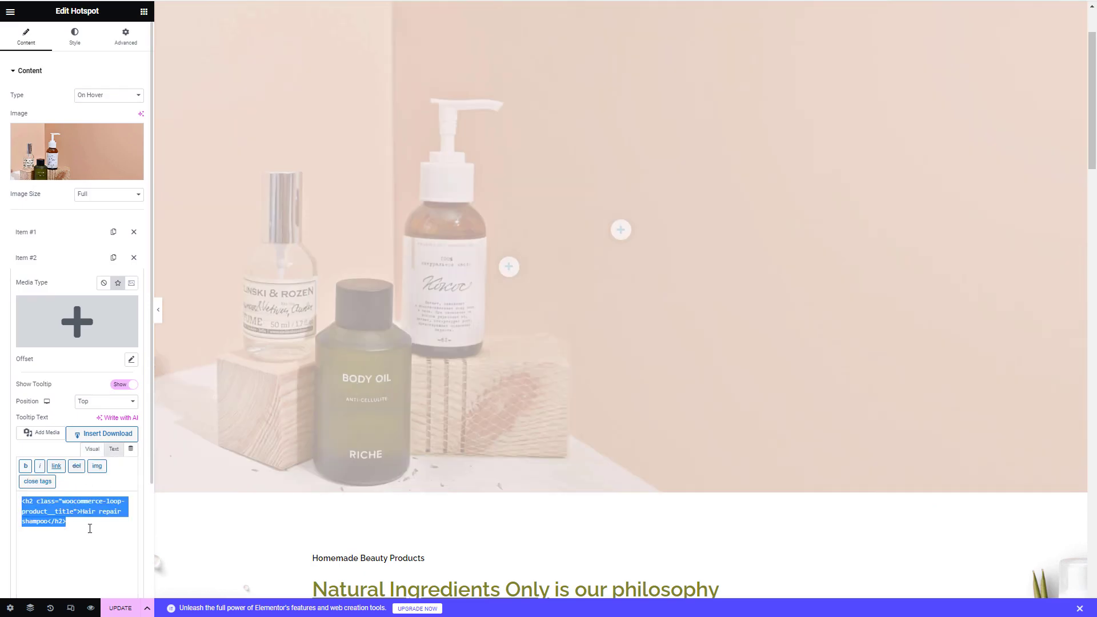
pyautogui.press('BackSpace')
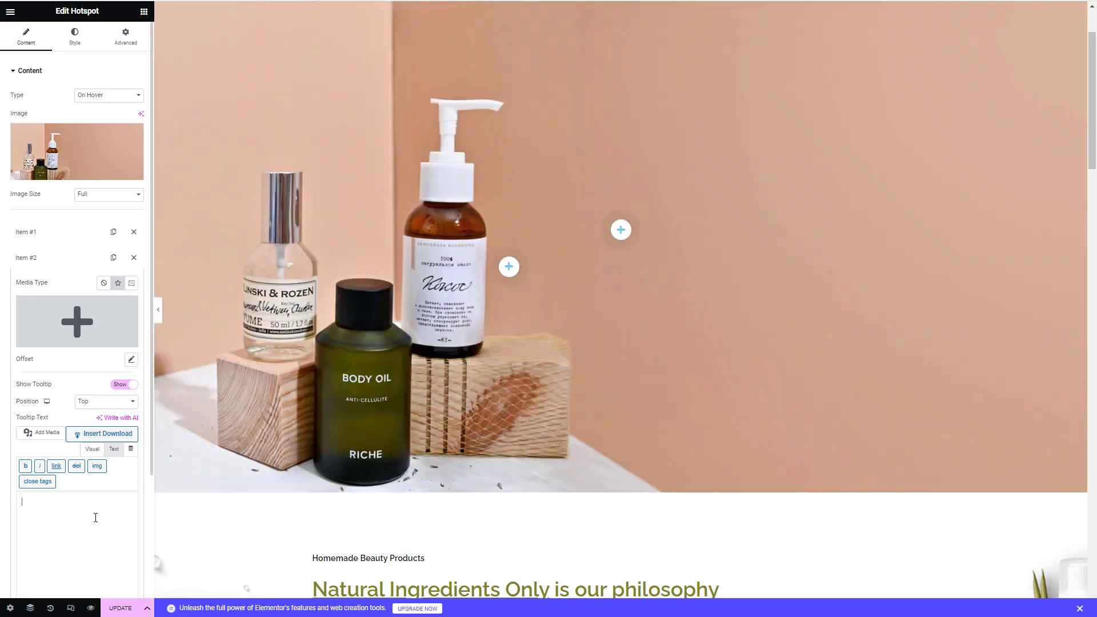
pyautogui.hotkey('ctrl', 'v')
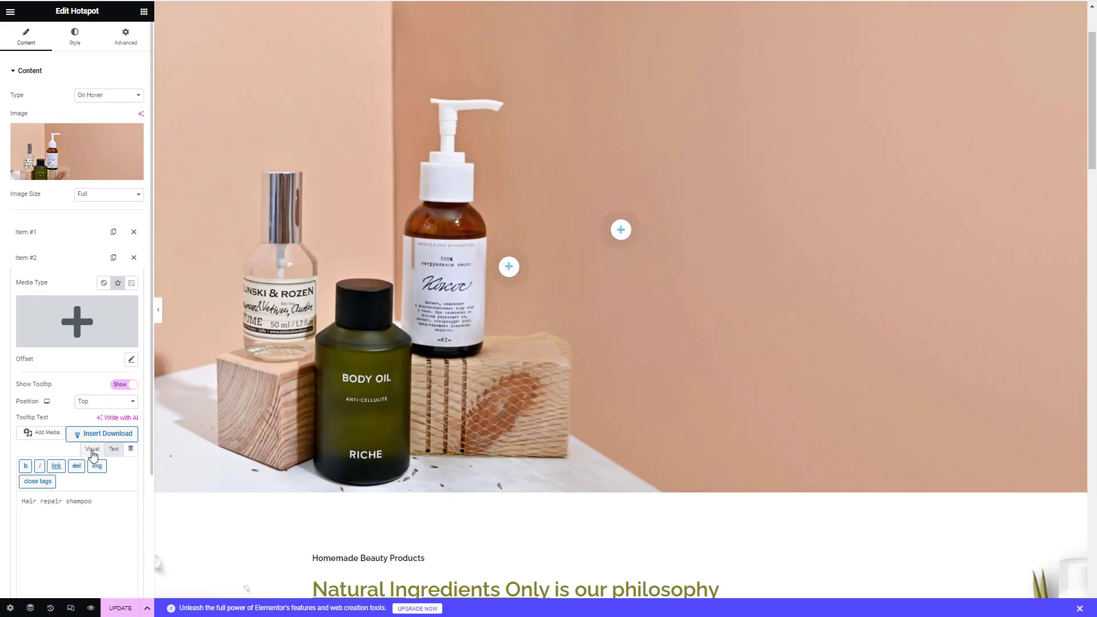
pyautogui.click(93, 450)
pyautogui.moveTo(27, 508); pyautogui.dragTo(100, 502)
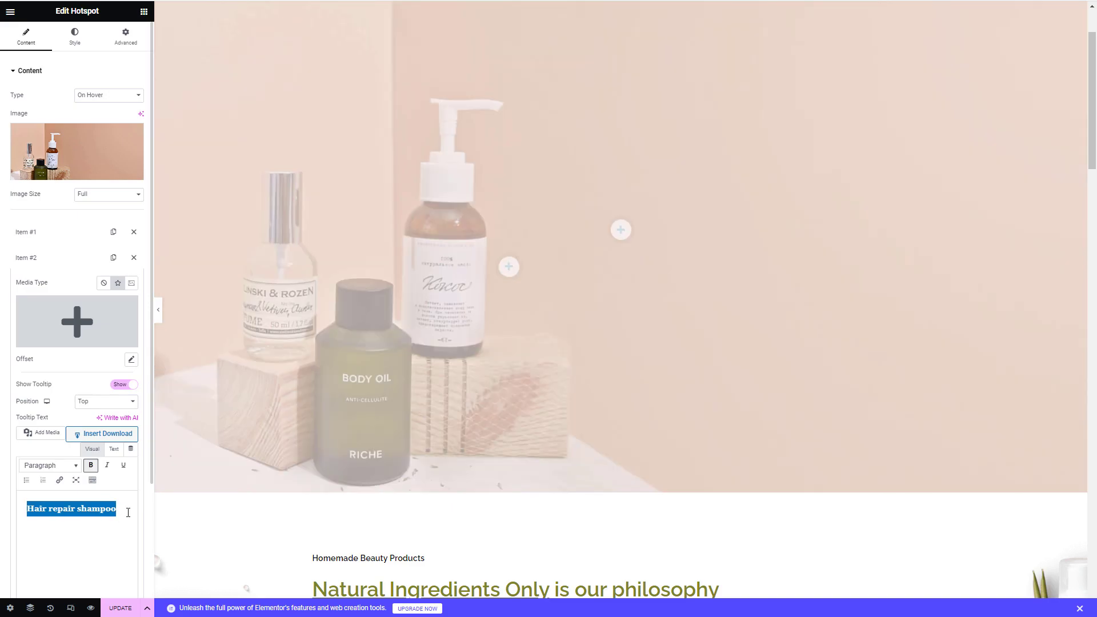
# Step: Add the shampoo's price line "$16.25 $13.90" from the Hair Care page below the name in Item #2's tooltip text
pyautogui.click(129, 510)
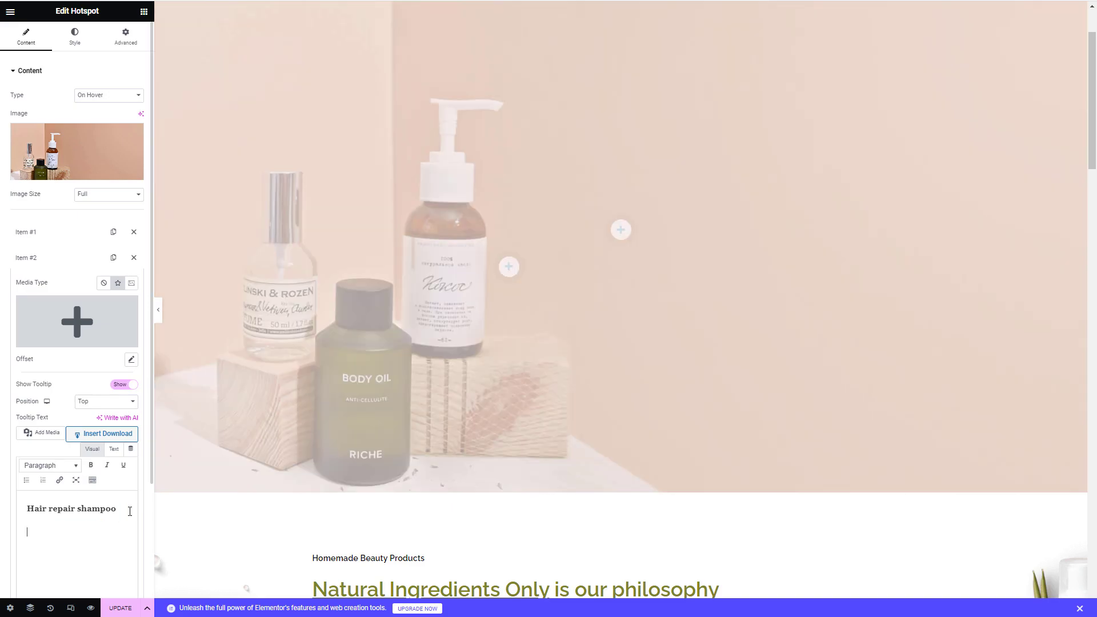
pyautogui.press('Return')
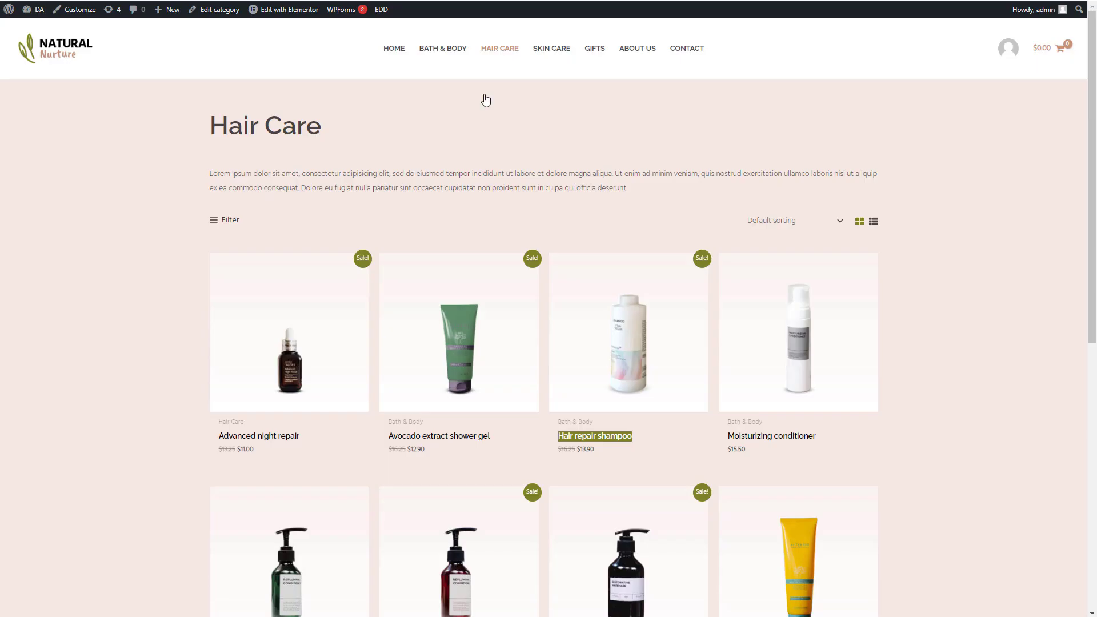
pyautogui.moveTo(608, 450); pyautogui.dragTo(564, 448)
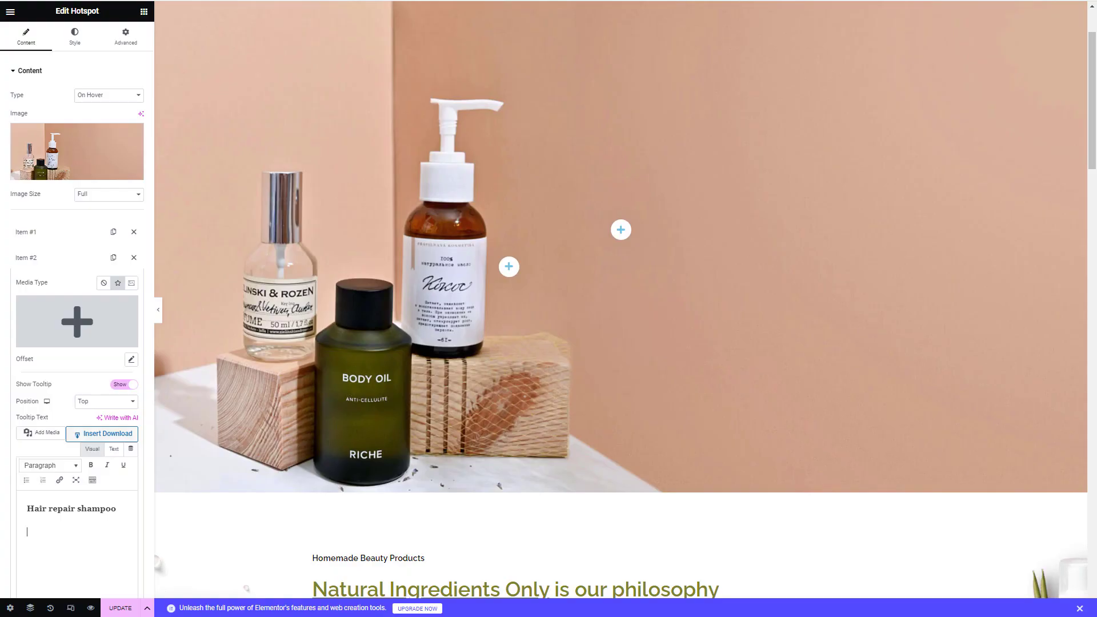
pyautogui.write('$16.25 $13.90')
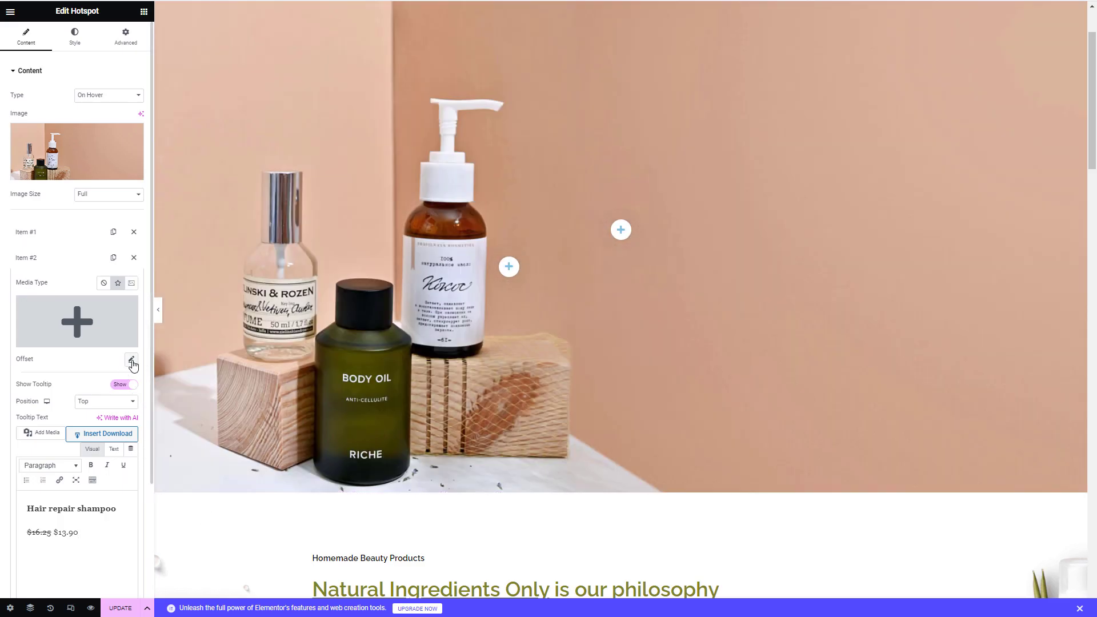
# Step: Position hotspot Item #2 beside the green Body Oil bottle with a left offset of 28% and a top offset of 83%
pyautogui.click(131, 361)
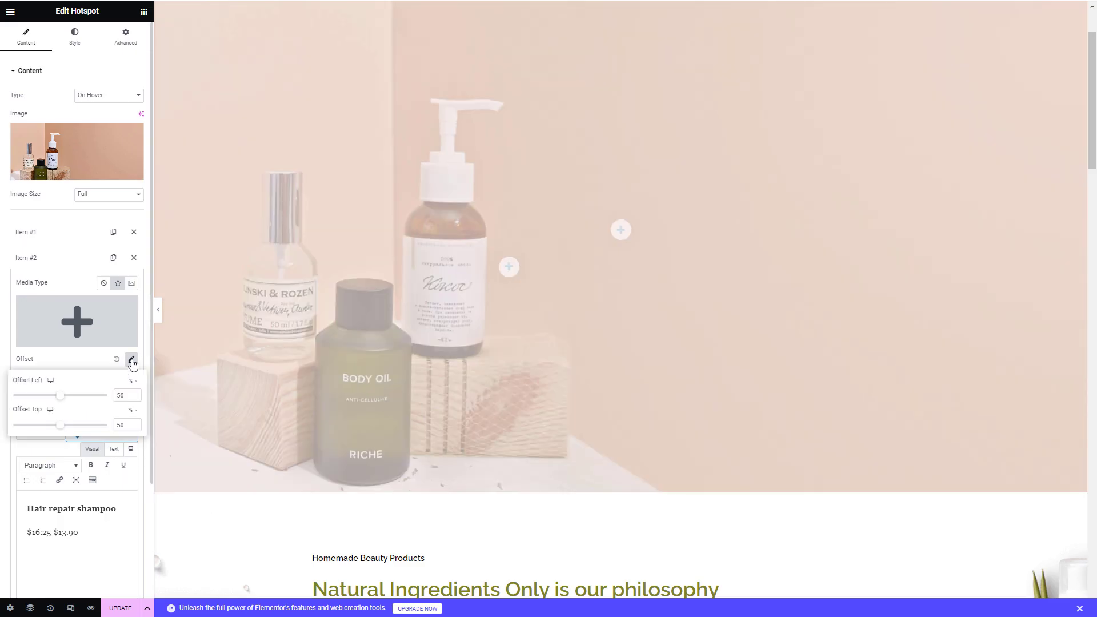
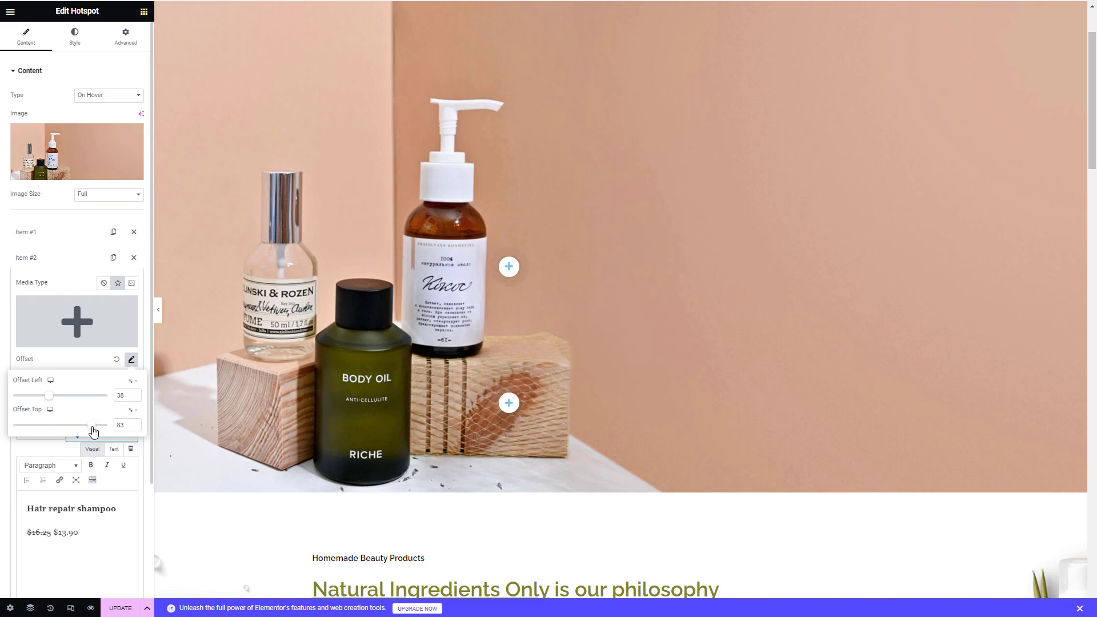
pyautogui.moveTo(52, 403)
pyautogui.mouseDown()
pyautogui.moveTo(64, 401)
pyautogui.moveTo(40, 402)
pyautogui.mouseUp()
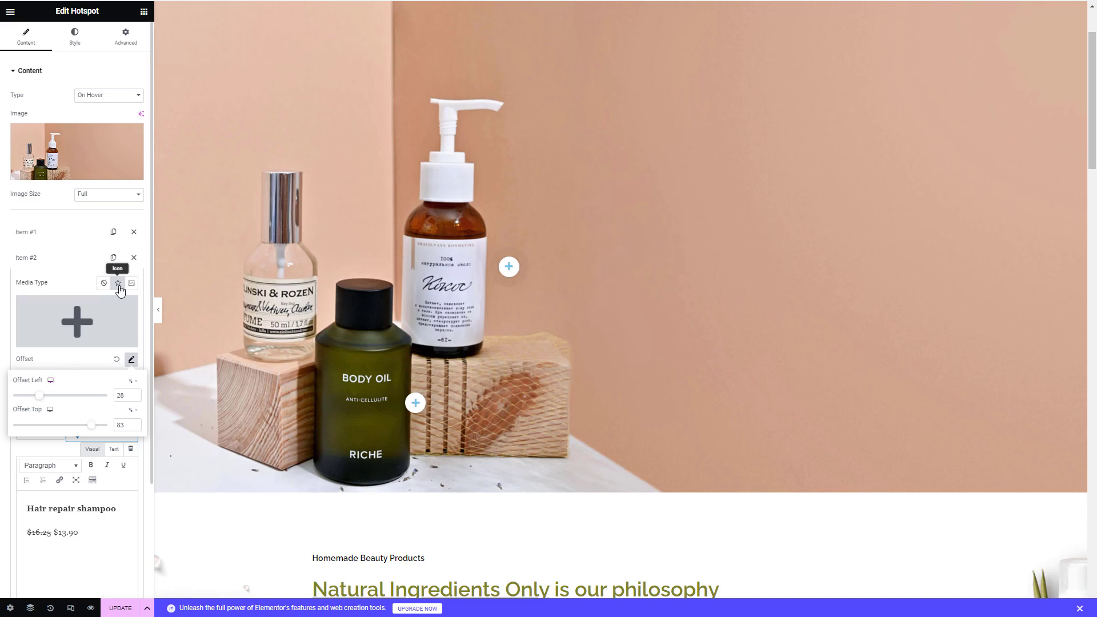
pyautogui.moveTo(120, 307)
pyautogui.moveTo(413, 403)
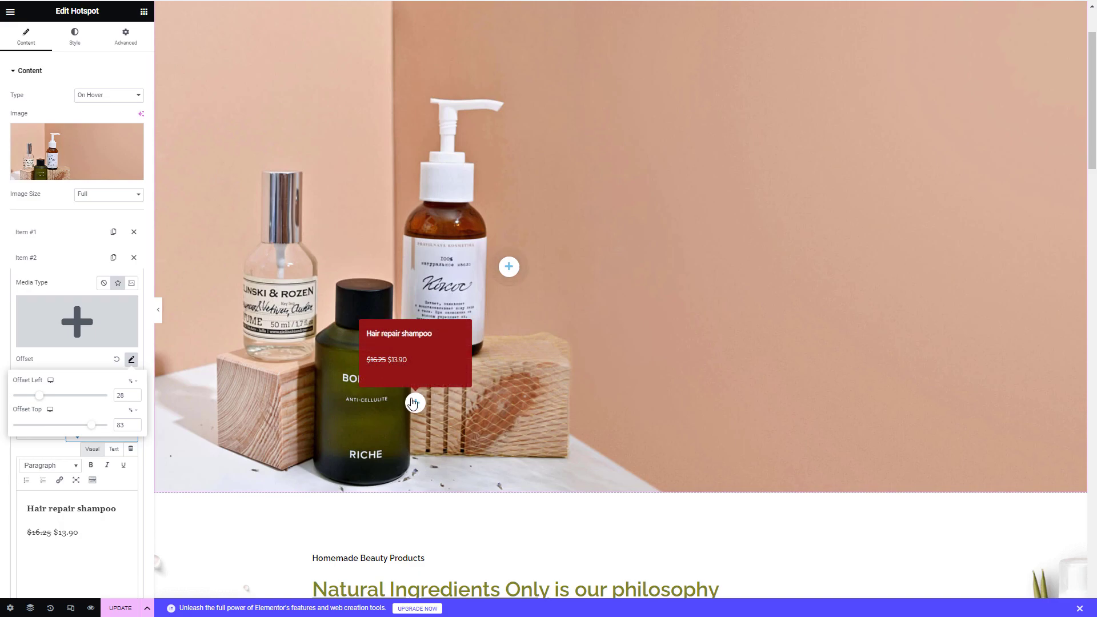
pyautogui.click(82, 288)
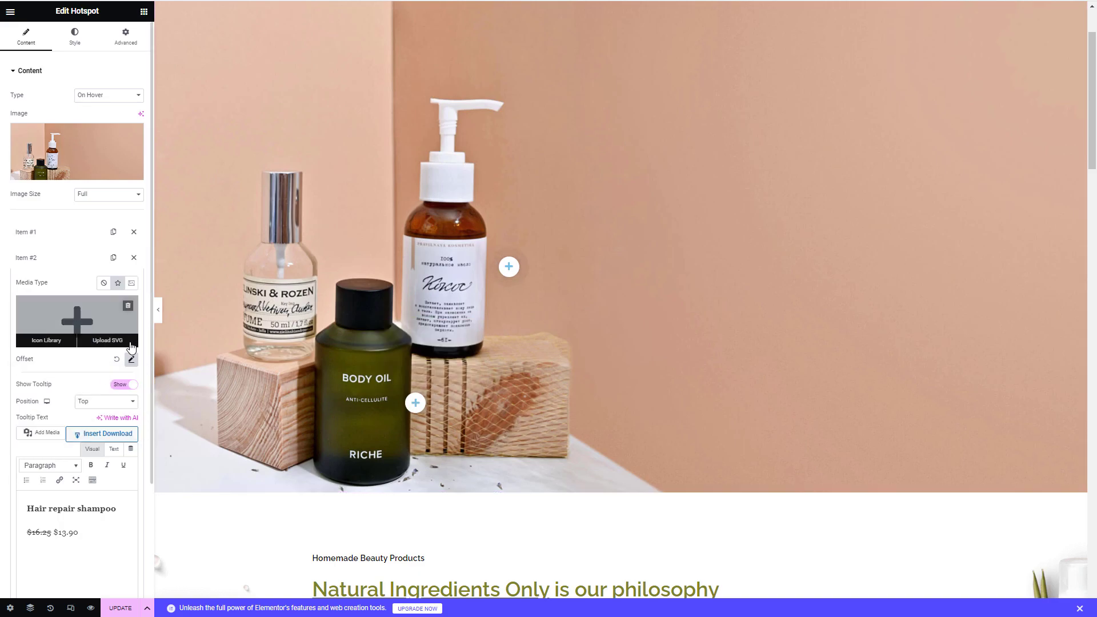
# Step: Set Item #2's tooltip position to Right, then update the page and collapse the item's settings
pyautogui.click(125, 402)
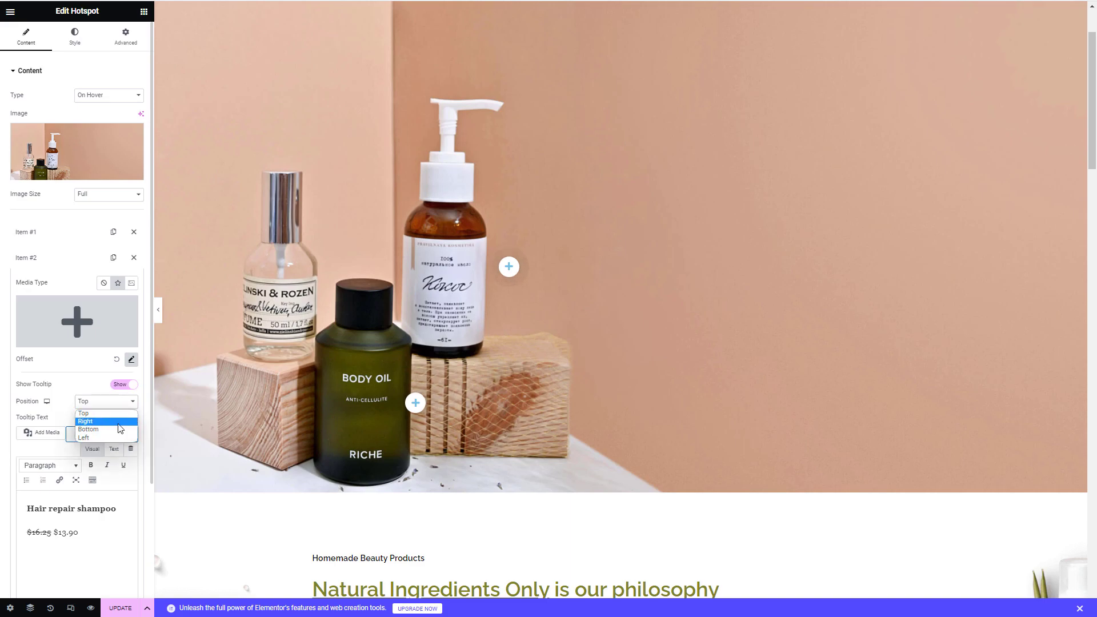
pyautogui.click(120, 422)
pyautogui.moveTo(424, 407)
pyautogui.click(128, 609)
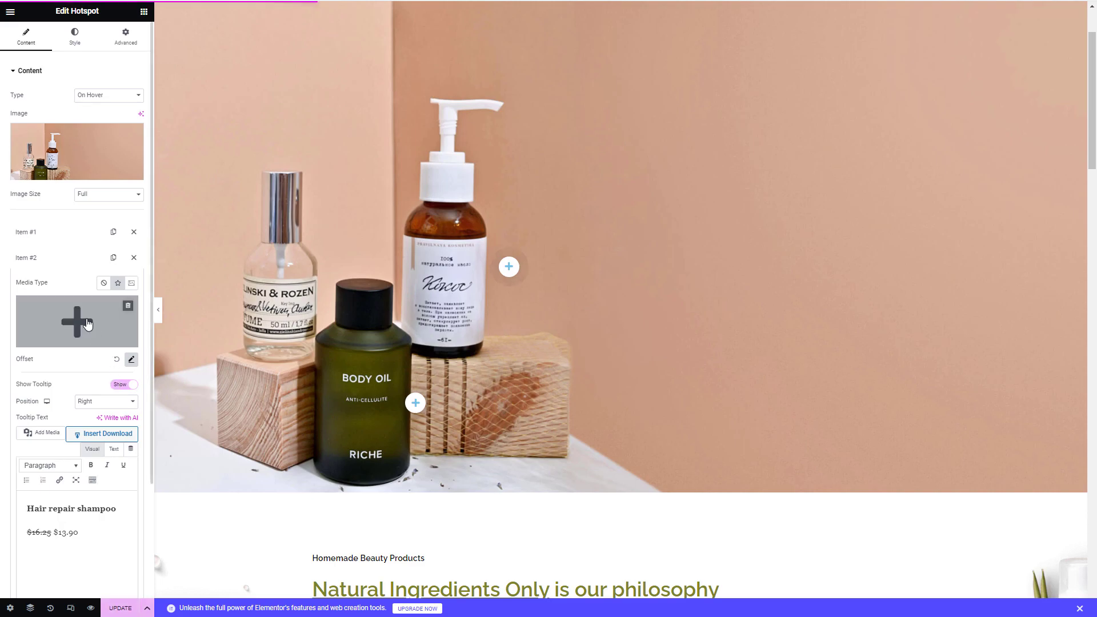
pyautogui.click(54, 263)
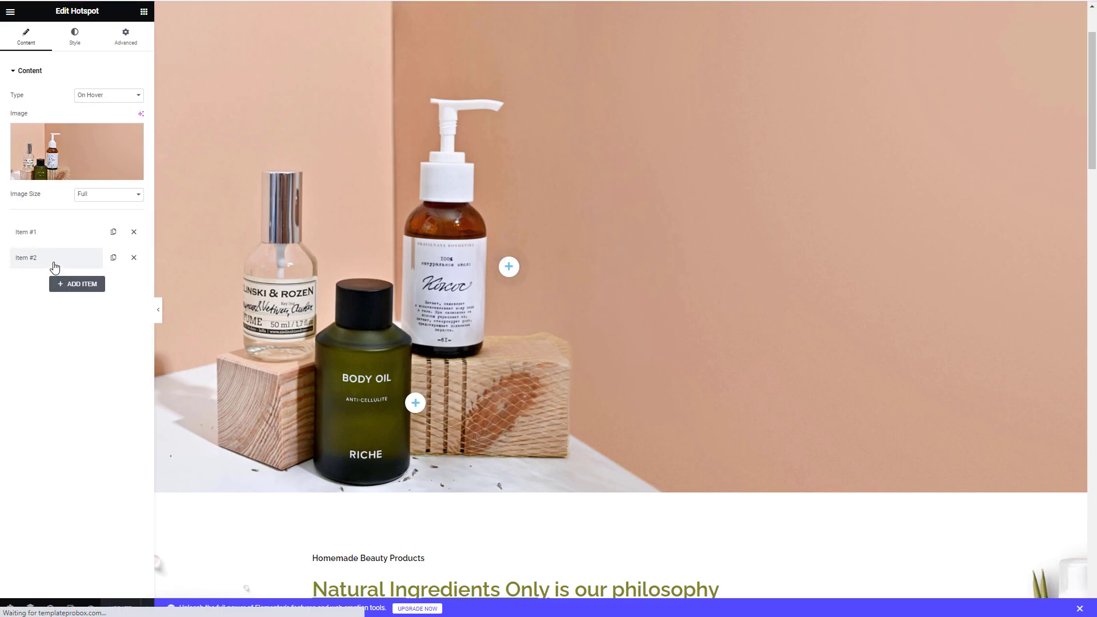
# Step: Add a third hotspot item and replace its tooltip text with "Restorative hair mask" copied from the Hair Care page
pyautogui.click(80, 286)
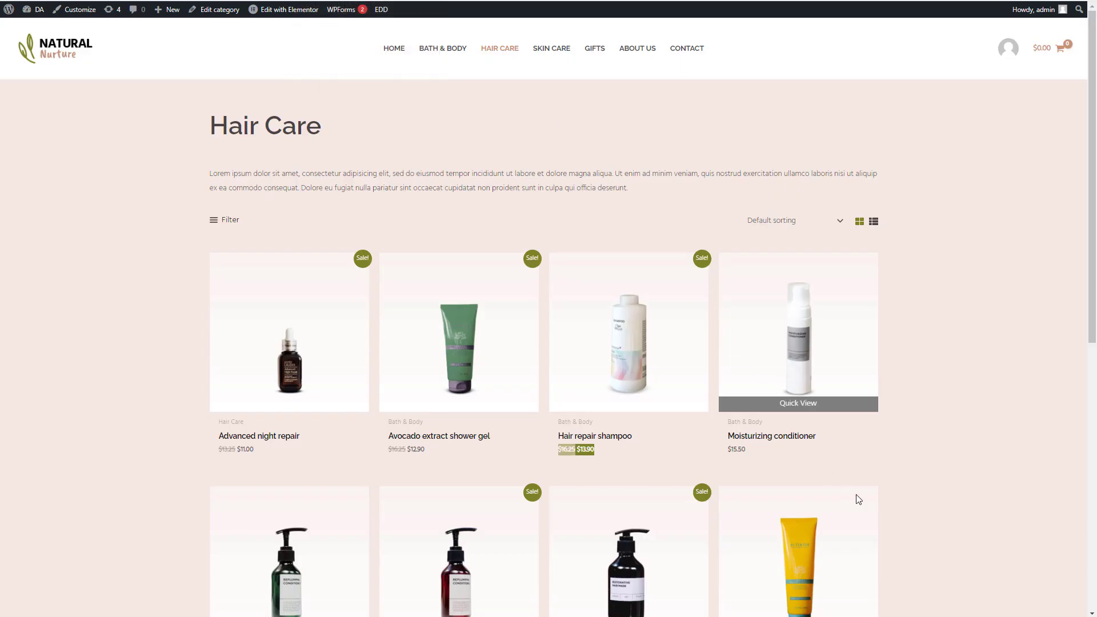
pyautogui.scroll(-3, 859, 498)
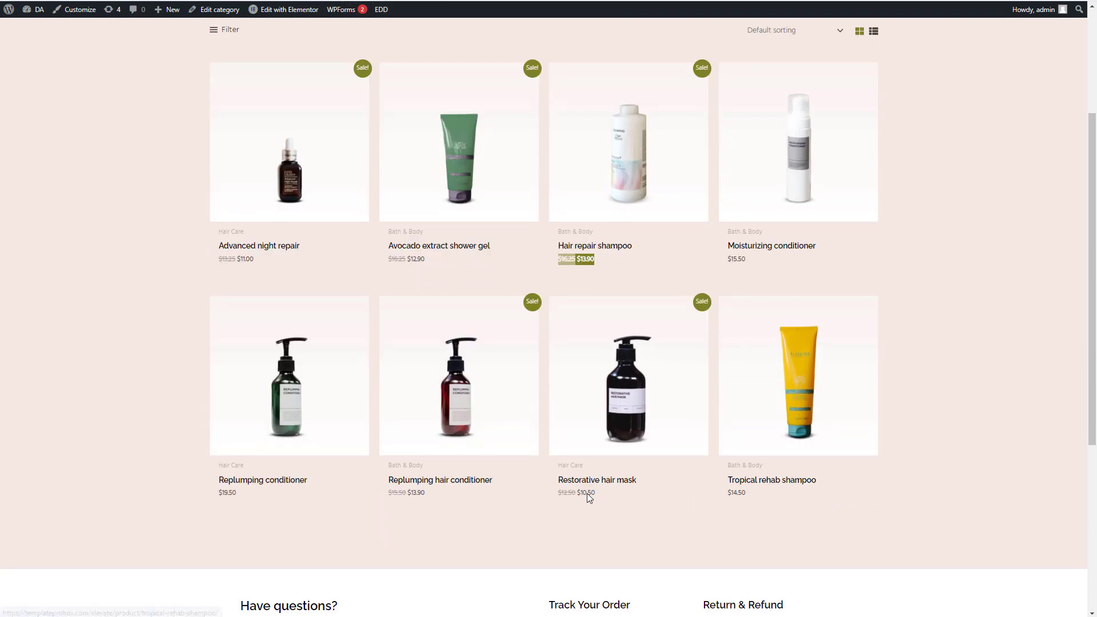
pyautogui.moveTo(639, 484); pyautogui.dragTo(569, 479)
pyautogui.hotkey('ctrl', 'c')
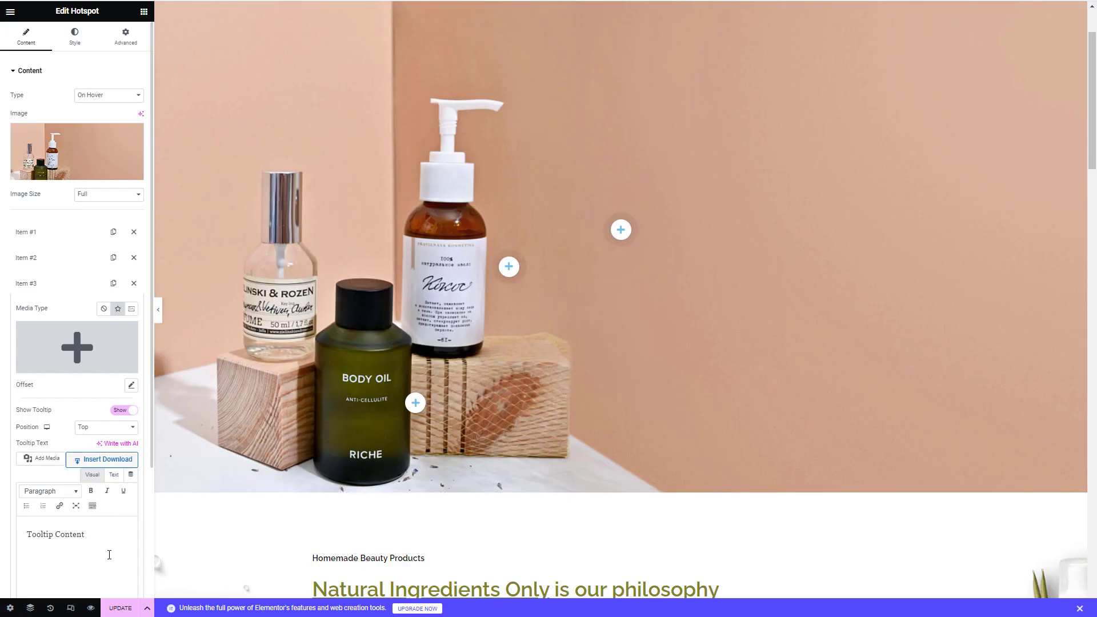
pyautogui.click(114, 474)
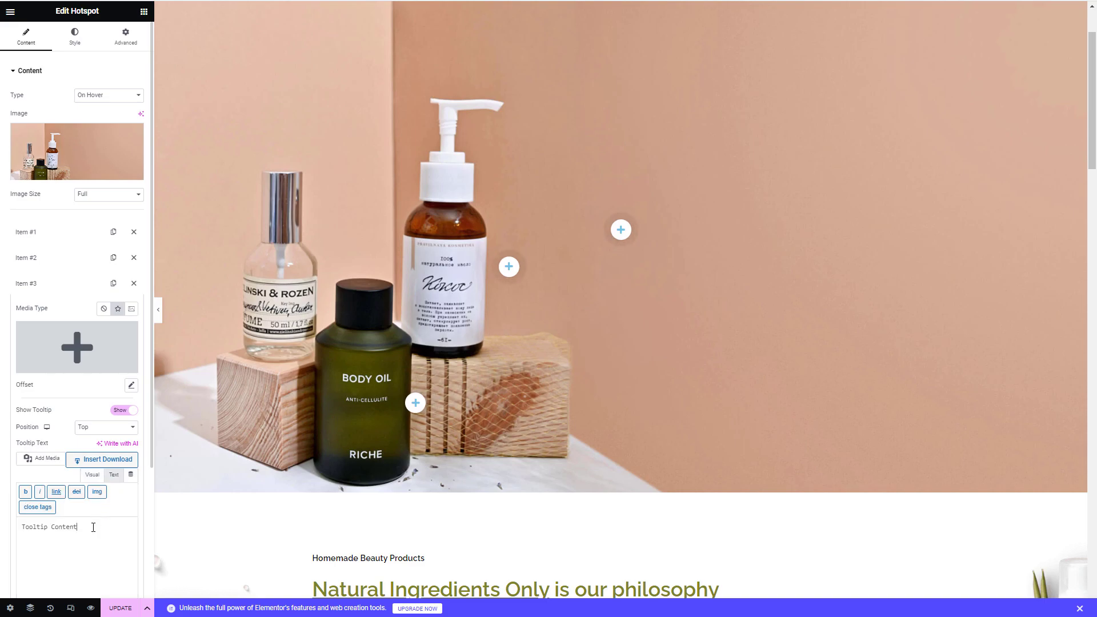
pyautogui.hotkey('ctrl', 'a')
pyautogui.hotkey('ctrl', 'v')
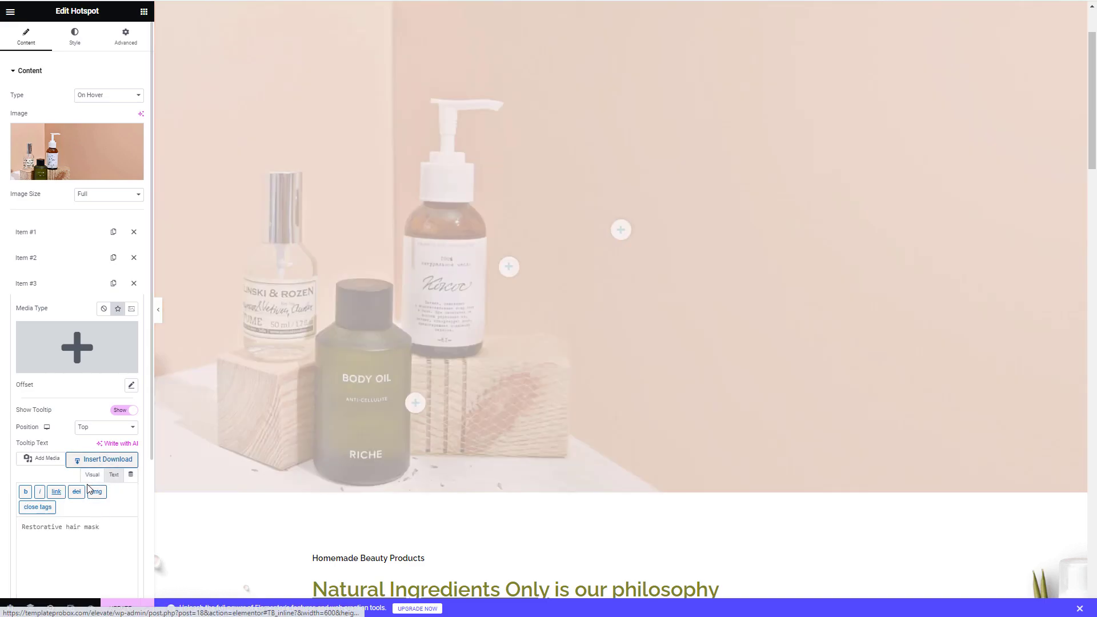
pyautogui.click(92, 475)
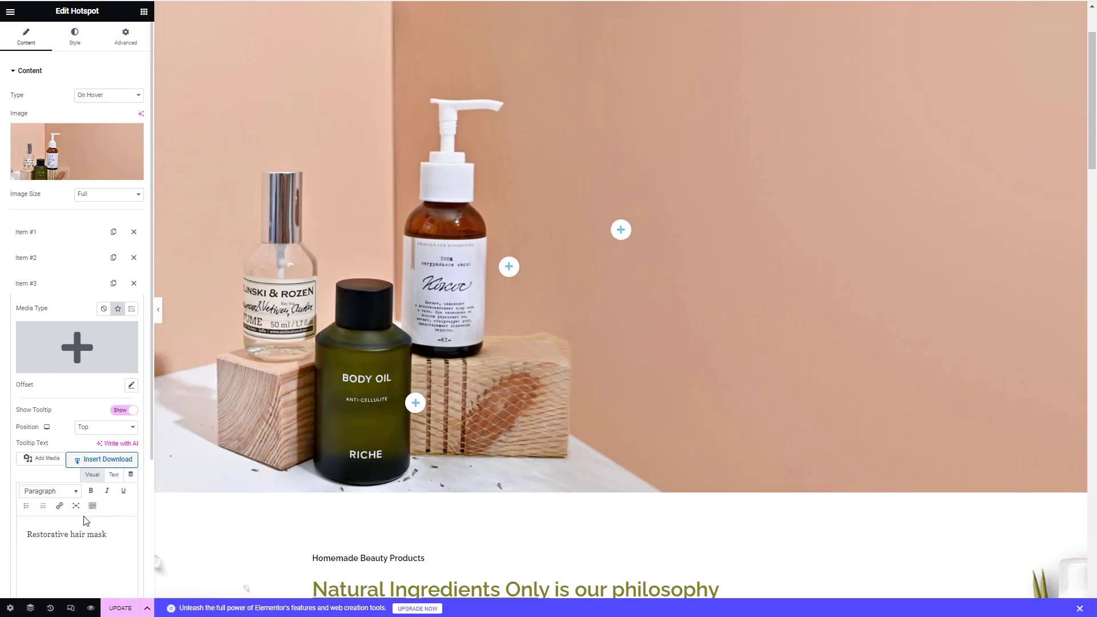
# Step: Make the name in Item #3's tooltip text bold and add the price line "$12.50 $10.50" from the Hair Care page below it
pyautogui.tripleClick(85, 534)
pyautogui.hotkey('ctrl', 'b')
pyautogui.click(128, 534)
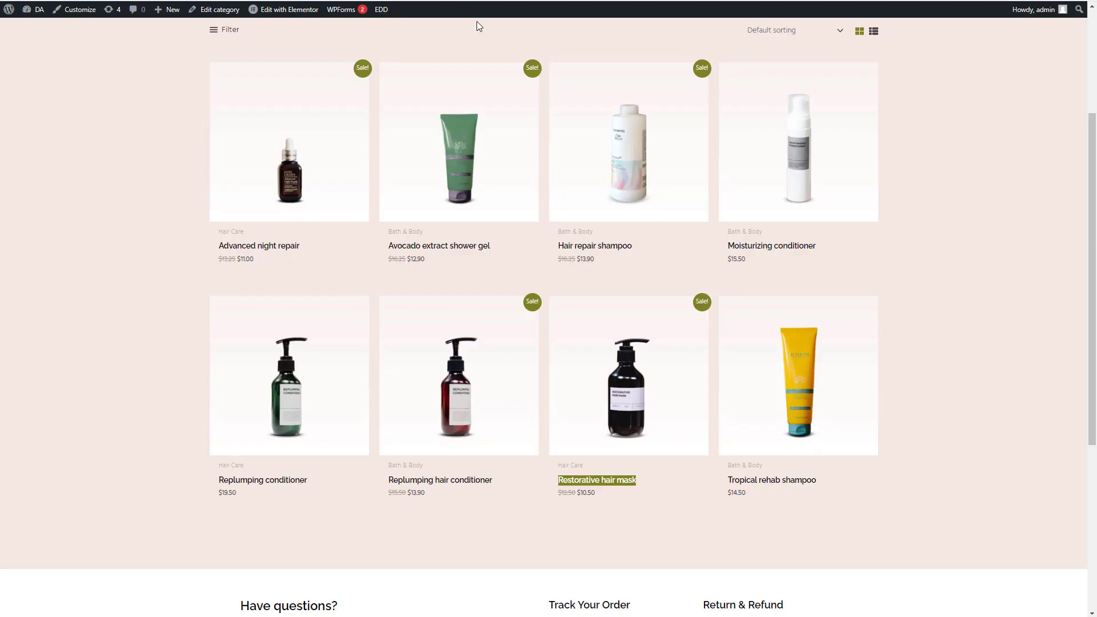
pyautogui.click(631, 503)
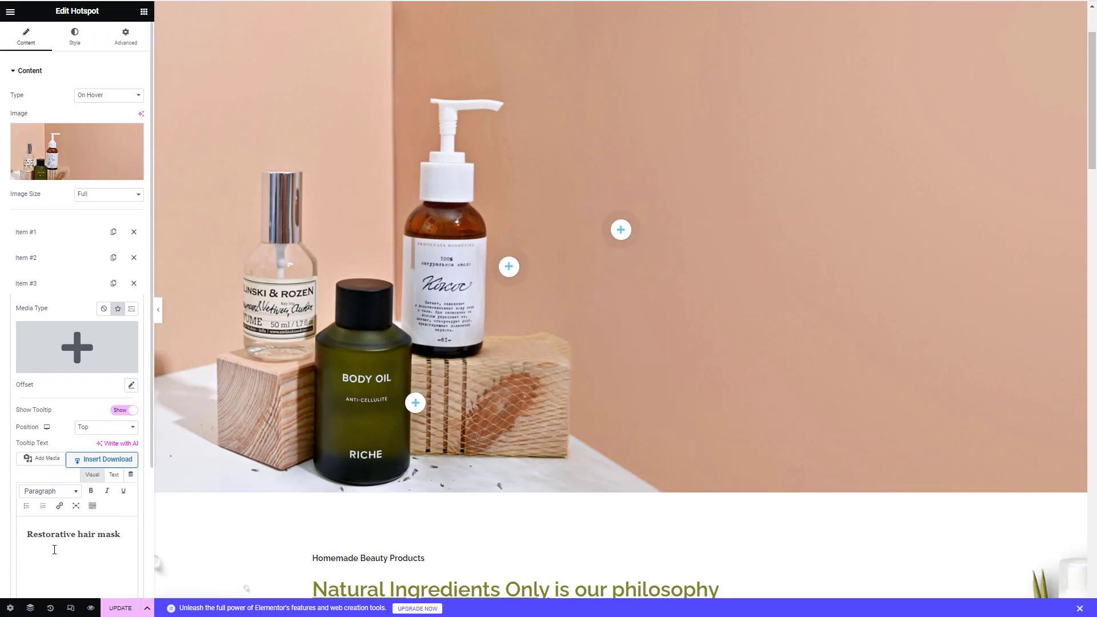
pyautogui.write('$12.50 $10.50')
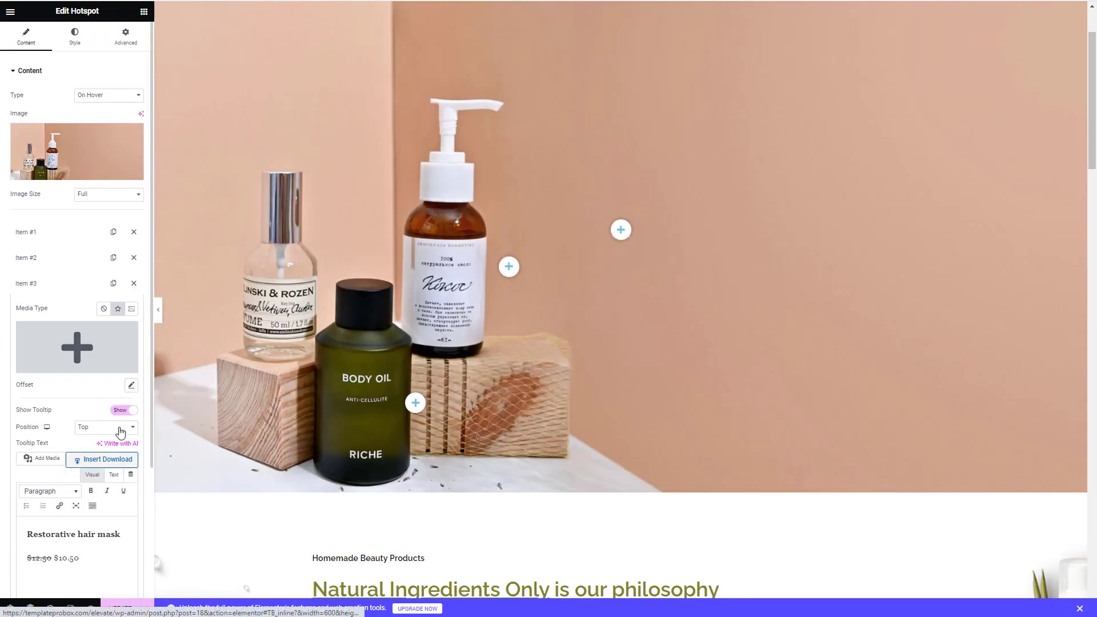
# Step: Set Item #3's tooltip position to Left and place its hotspot beside the perfume bottle with offsets of 8% left and 47% top
pyautogui.click(120, 432)
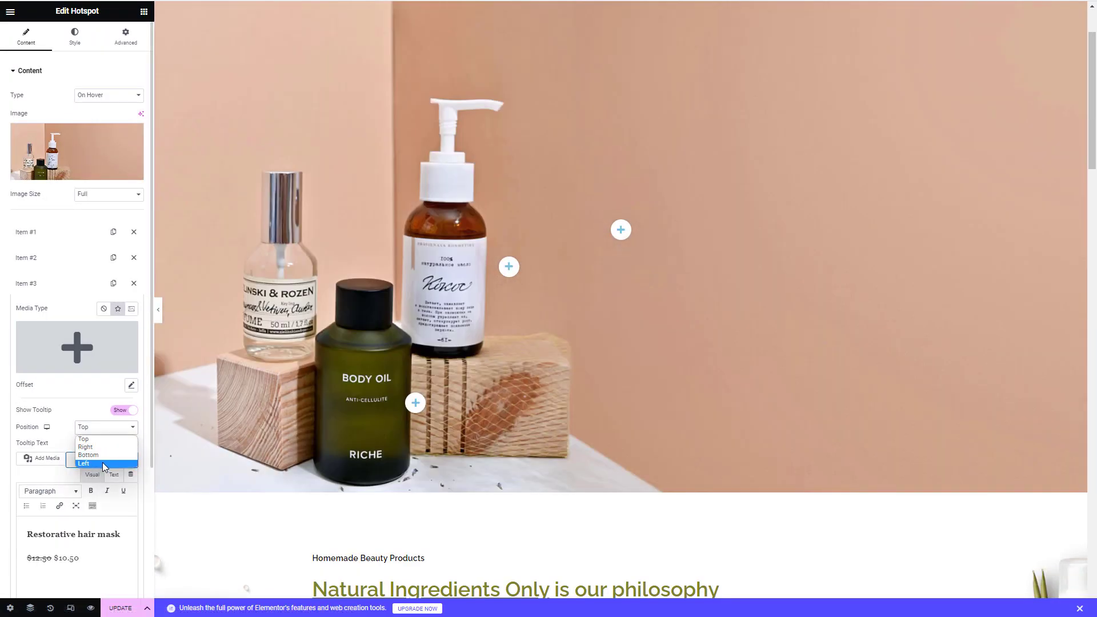
pyautogui.click(102, 462)
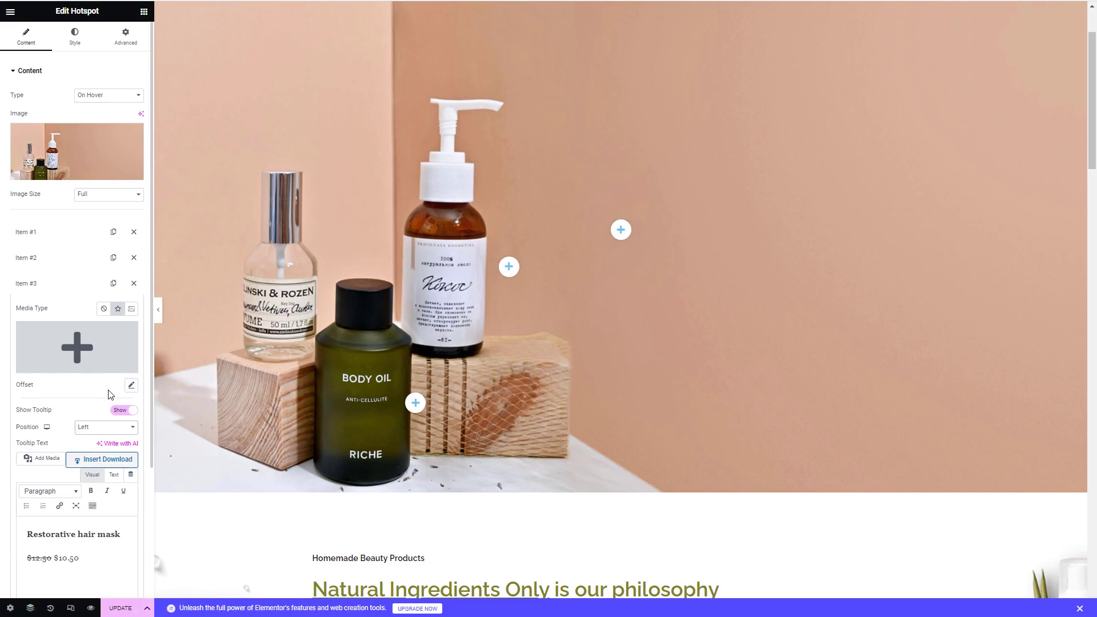
pyautogui.click(131, 385)
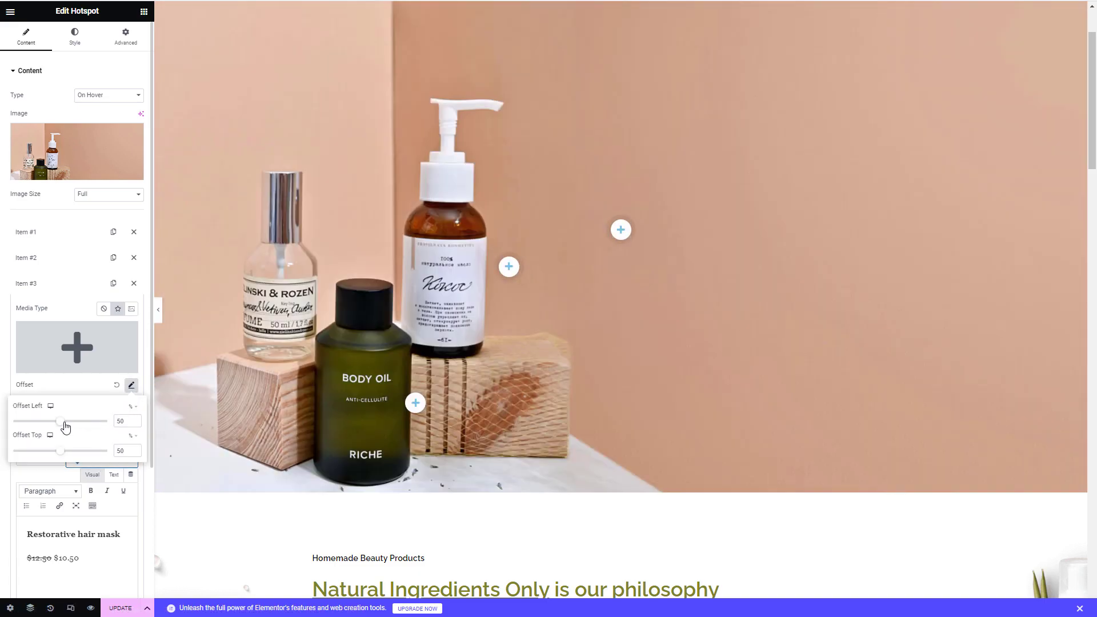
pyautogui.moveTo(66, 424); pyautogui.dragTo(60, 455)
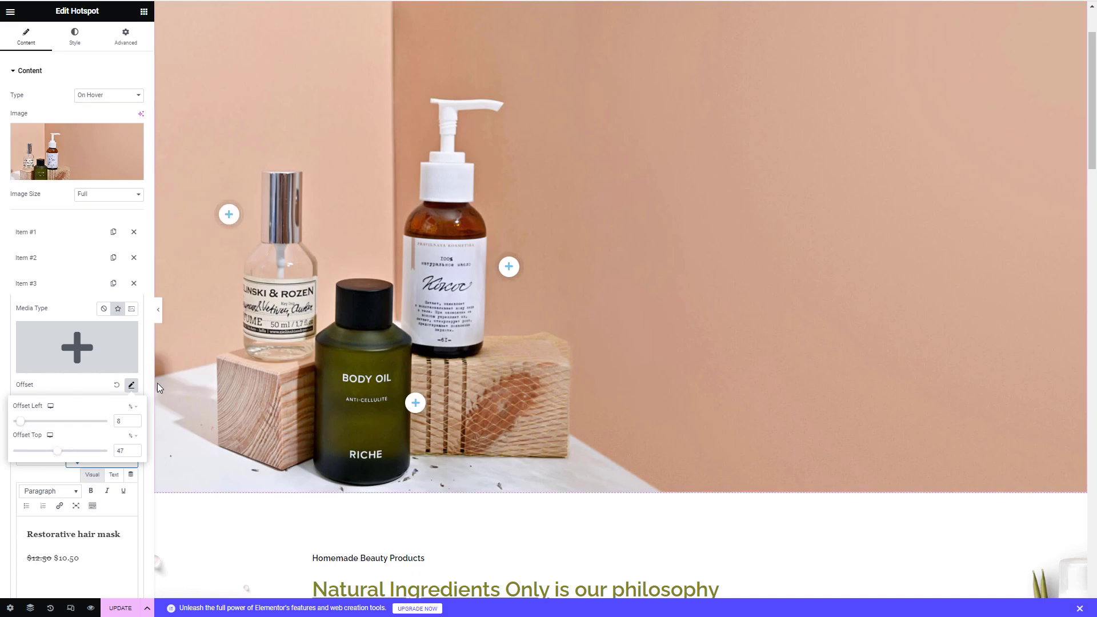
pyautogui.click(62, 479)
# Step: Change Item #3's tooltip position to Bottom, preview the tooltip on its hotspot and update the page
pyautogui.click(121, 433)
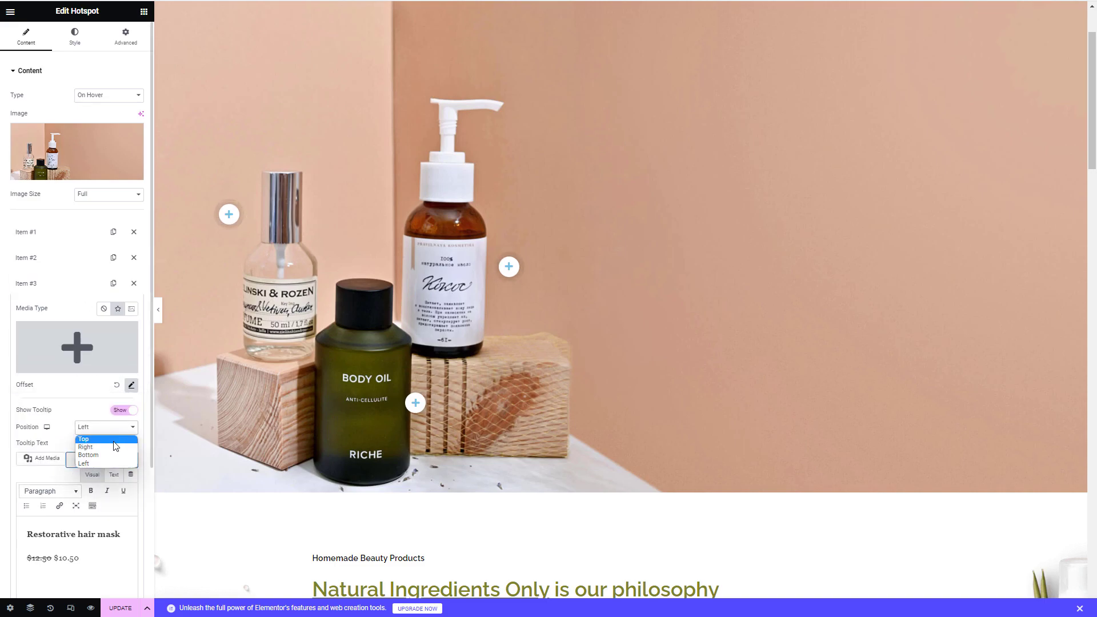
pyautogui.click(105, 460)
pyautogui.moveTo(231, 214)
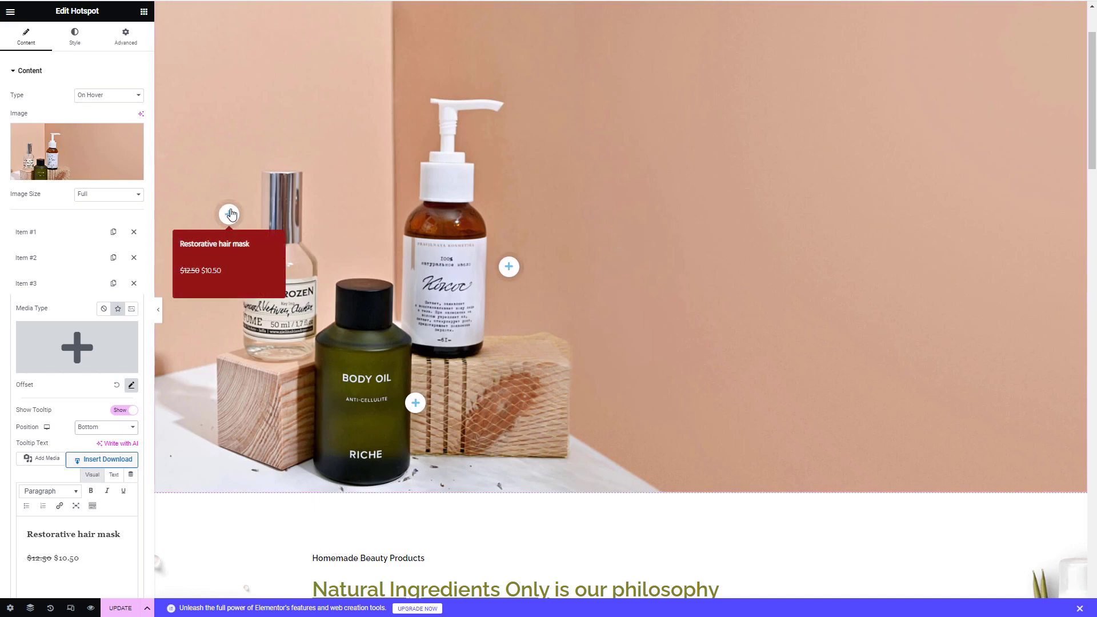
pyautogui.click(120, 607)
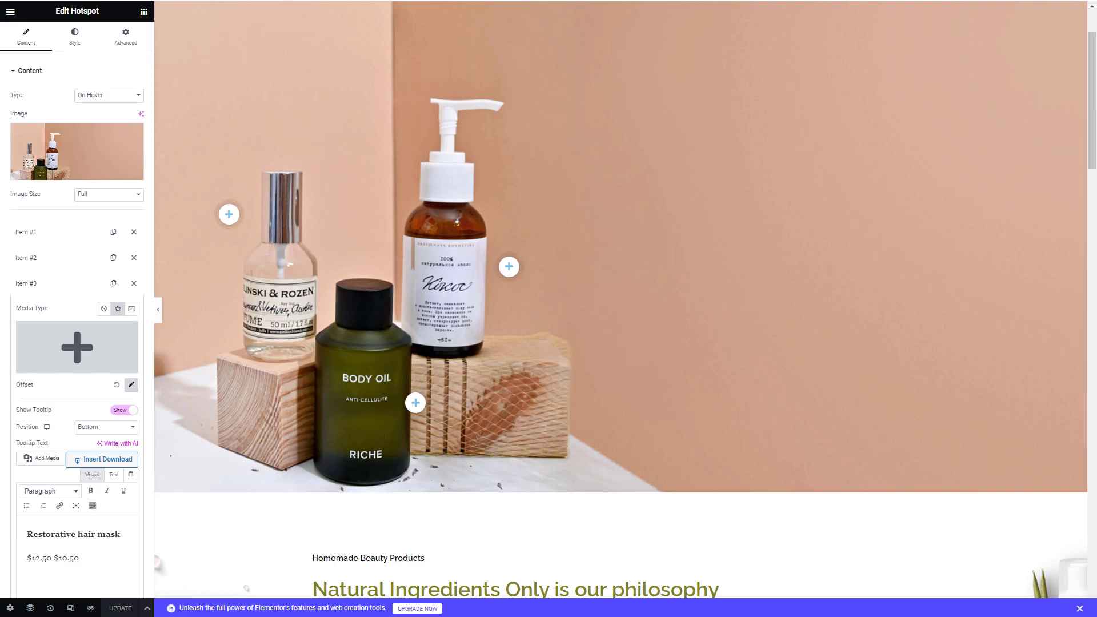
# Step: Open the live About Us page in a new browser tab and check the tooltips of all three hotspots
pyautogui.hotkey('ctrl', 't')
pyautogui.write('https://templateprobox.com/elevate')
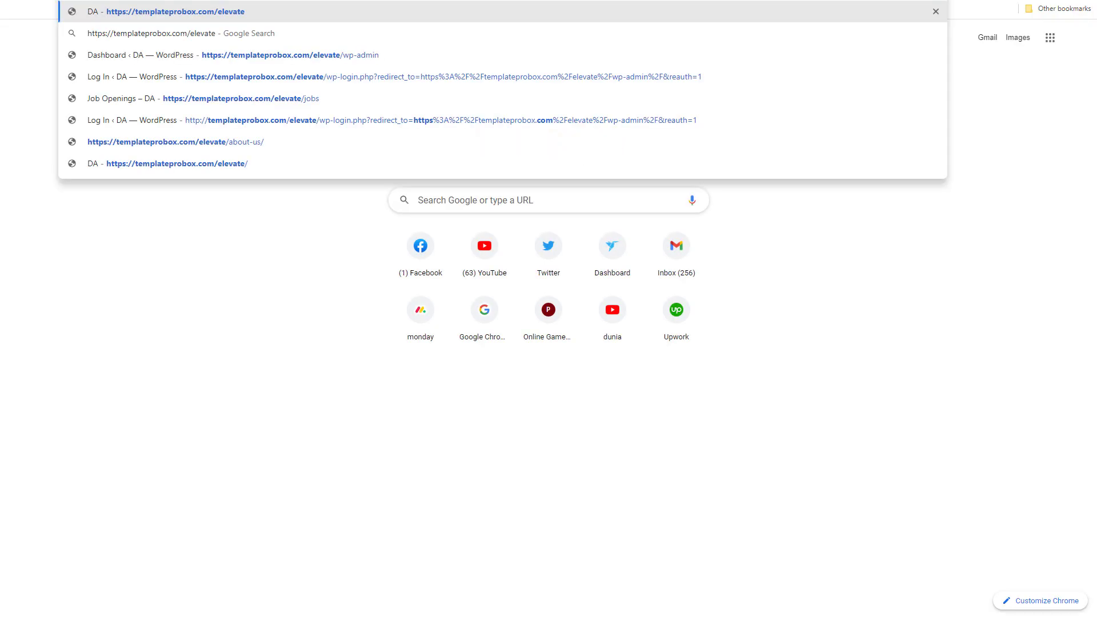
pyautogui.write('/wp-a')
pyautogui.press('Return')
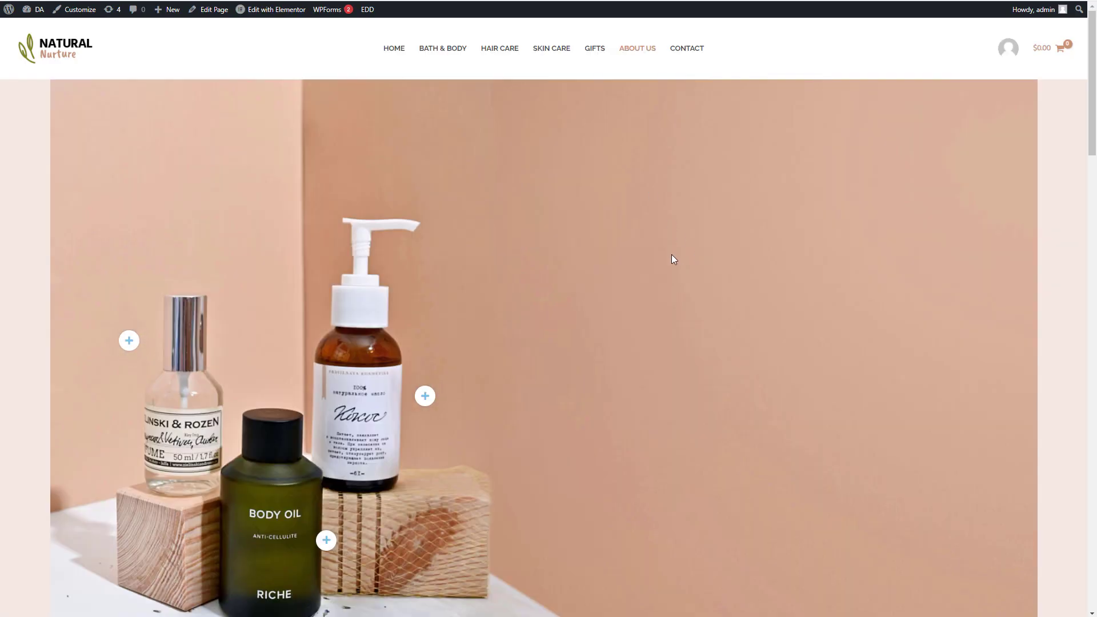
pyautogui.scroll(-3, 672, 256)
pyautogui.scroll(2, 645, 326)
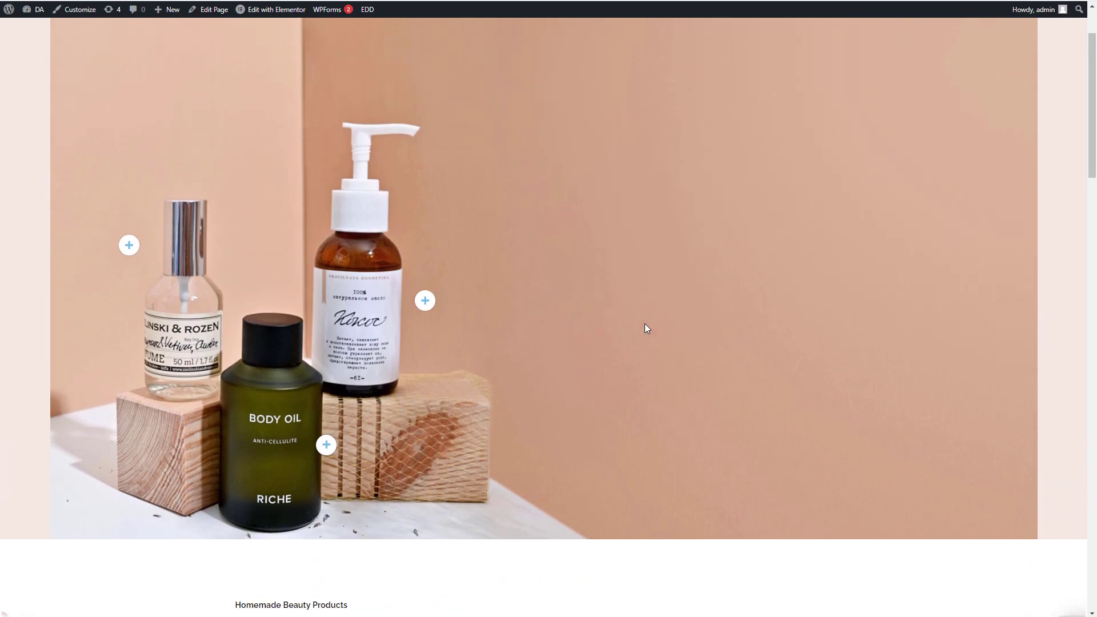
pyautogui.moveTo(135, 250)
pyautogui.moveTo(327, 447)
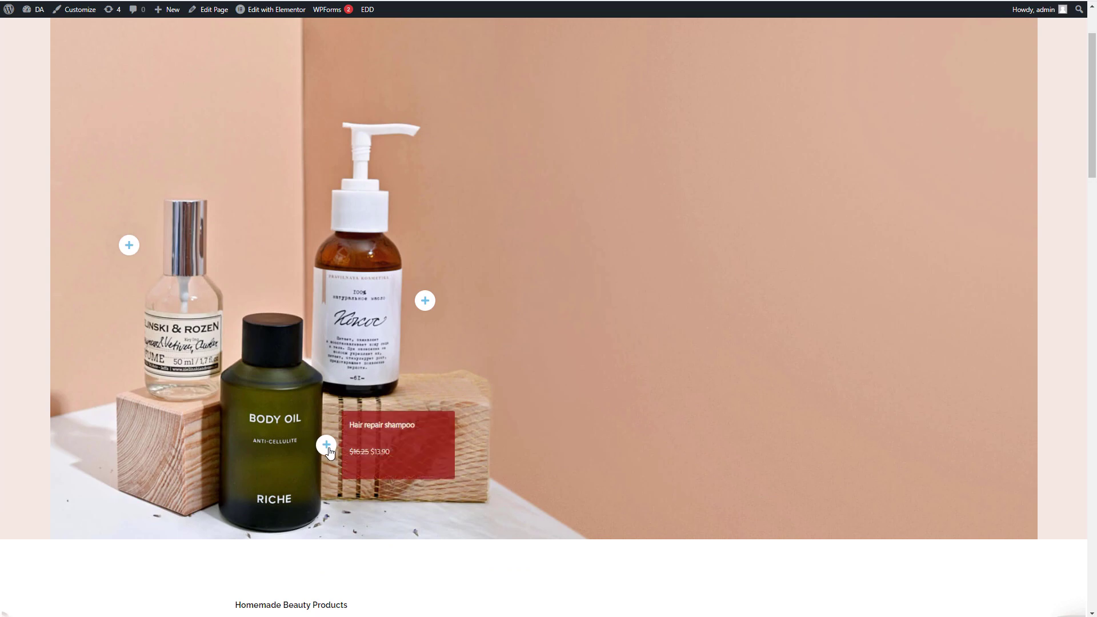
pyautogui.moveTo(425, 305)
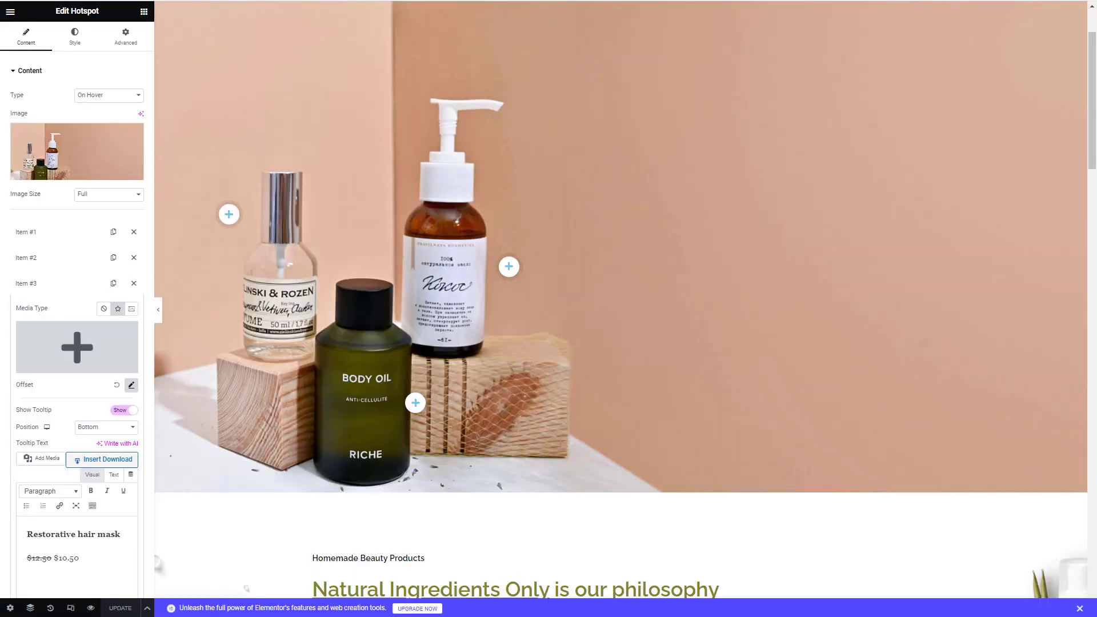
# Step: Copy the Advanced night repair product's link address from the Hair Care page and paste it as Item #1's link
pyautogui.click(45, 237)
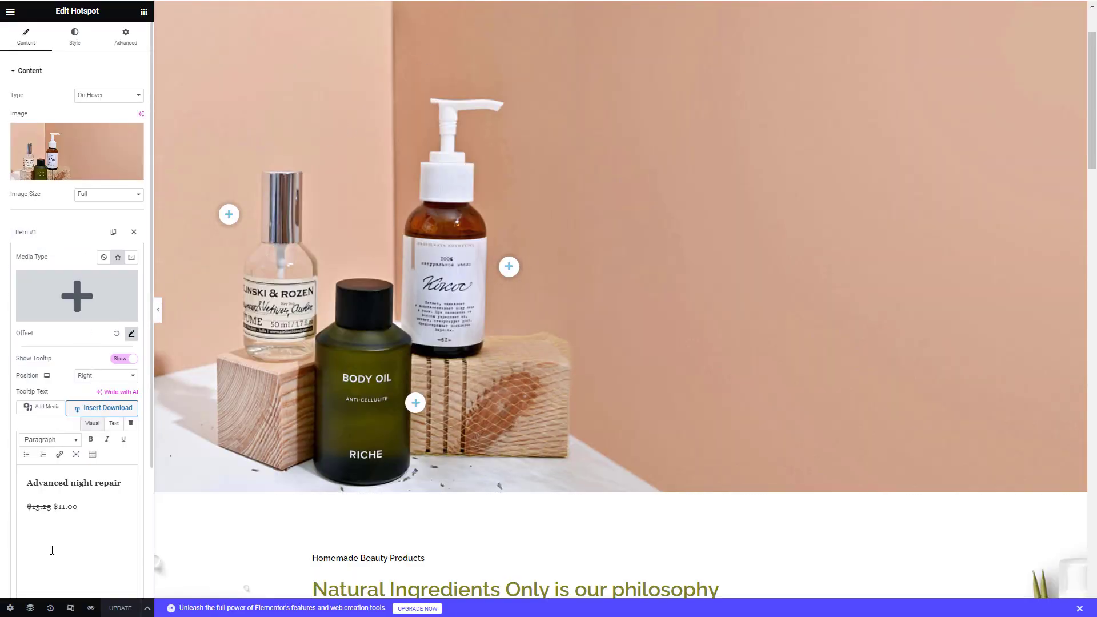
pyautogui.scroll(-2, 89, 416)
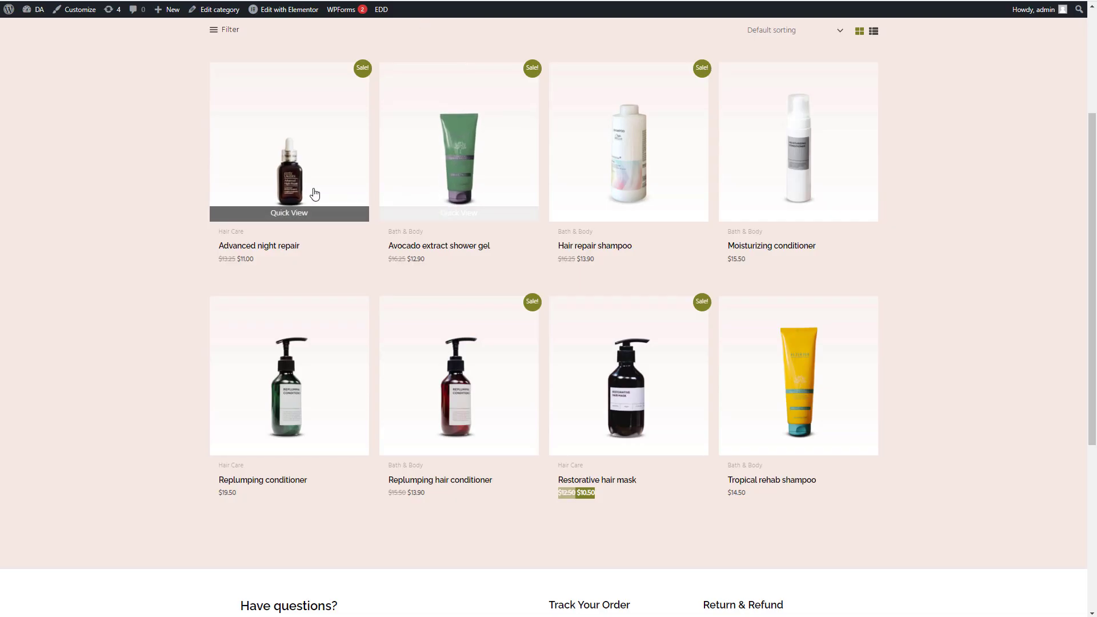
pyautogui.rightClick(311, 192)
pyautogui.click(388, 197)
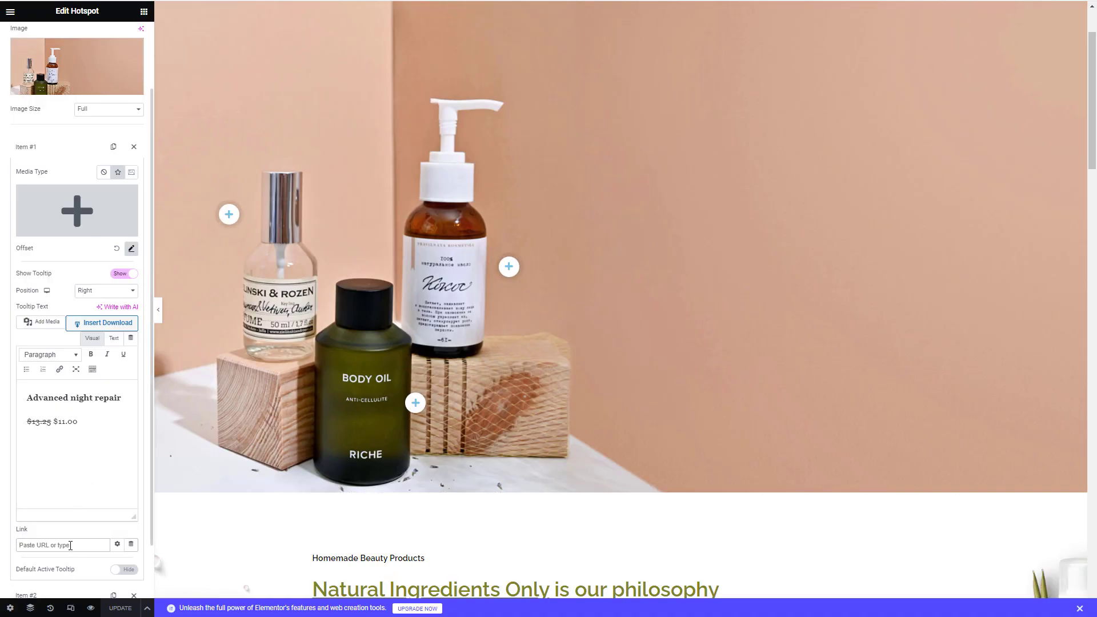
pyautogui.click(69, 545)
pyautogui.hotkey('ctrl', 'v')
# Step: Paste the same product link into Item #2 and Item #3, then save the page
pyautogui.scroll(-1, 73, 548)
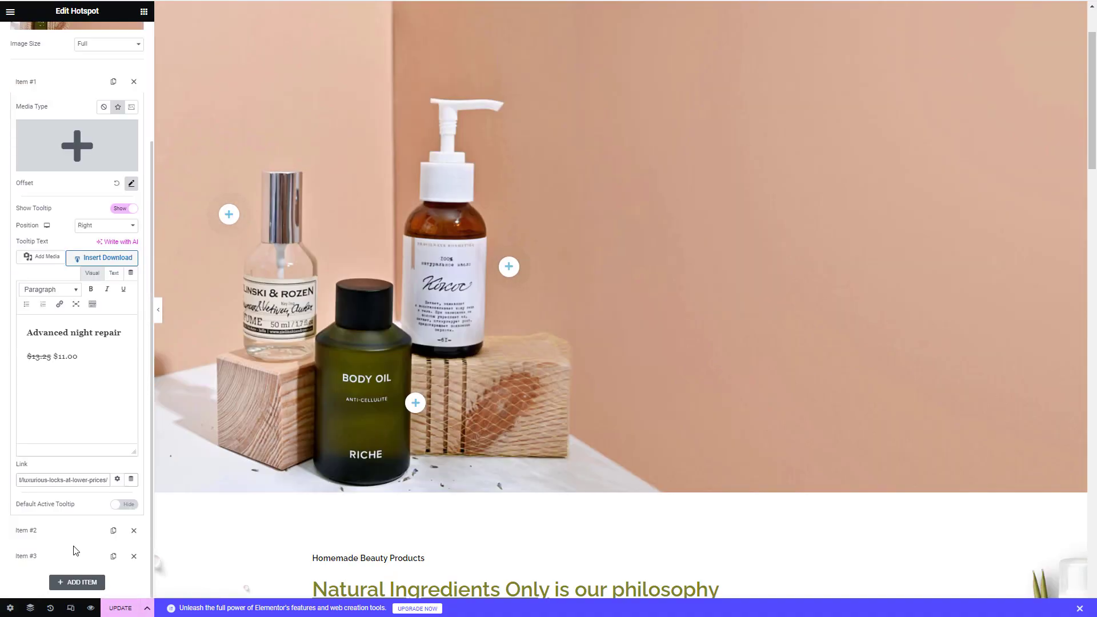
pyautogui.click(74, 532)
pyautogui.click(75, 505)
pyautogui.hotkey('ctrl', 'v')
pyautogui.click(66, 556)
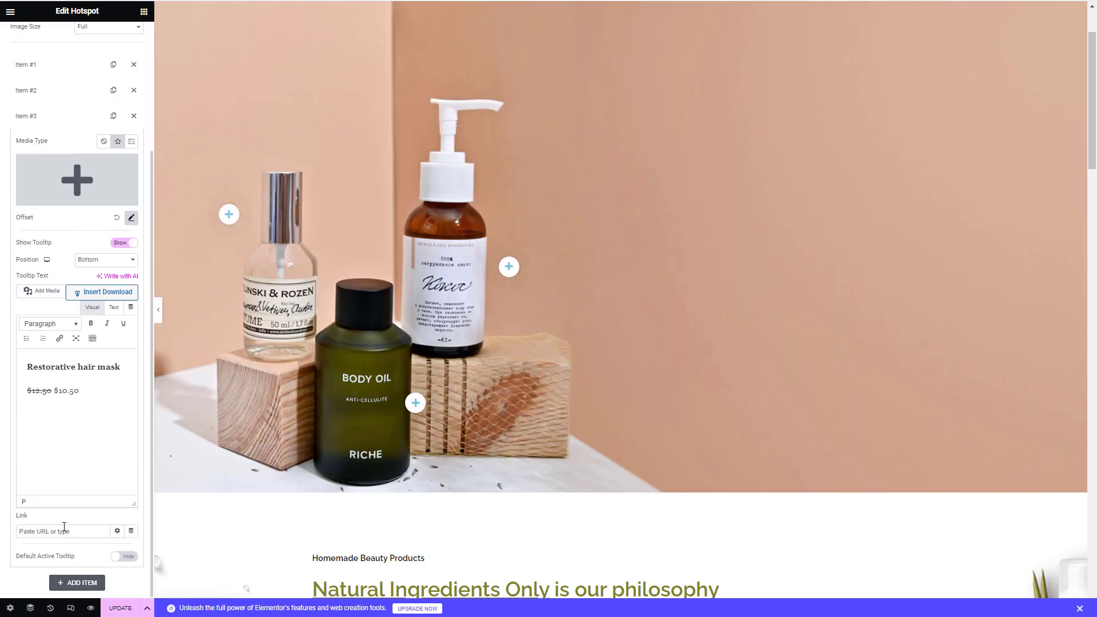
pyautogui.click(64, 531)
pyautogui.hotkey('ctrl', 'v')
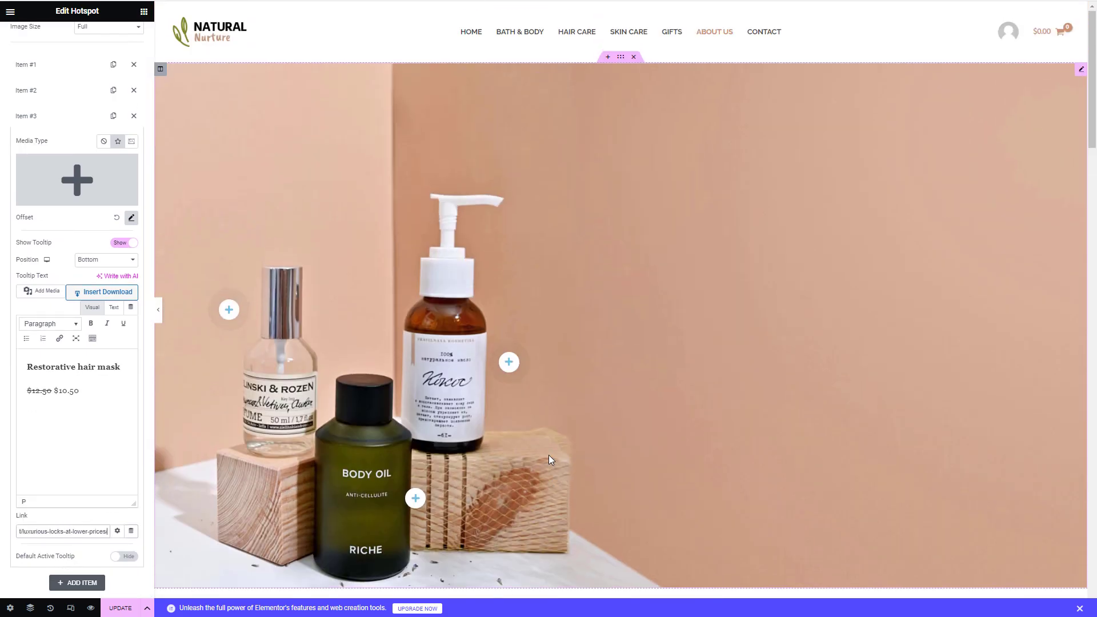
pyautogui.hotkey('ctrl', 's')
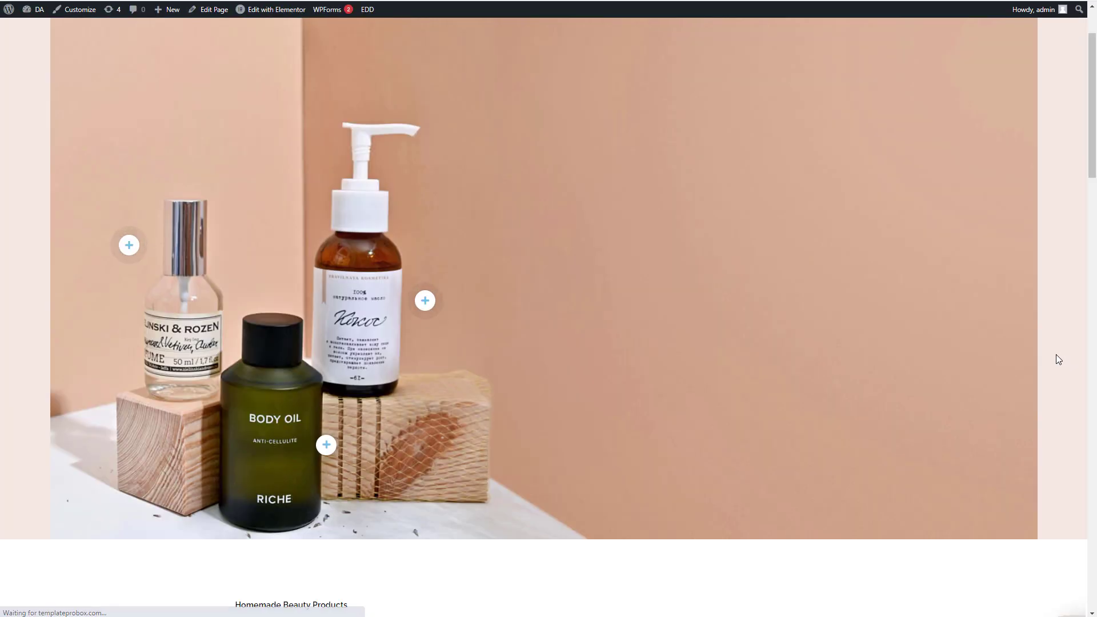
# Step: Check the refreshed live About Us page and the hotspot beside the amber pump bottle
pyautogui.scroll(2, 750, 34)
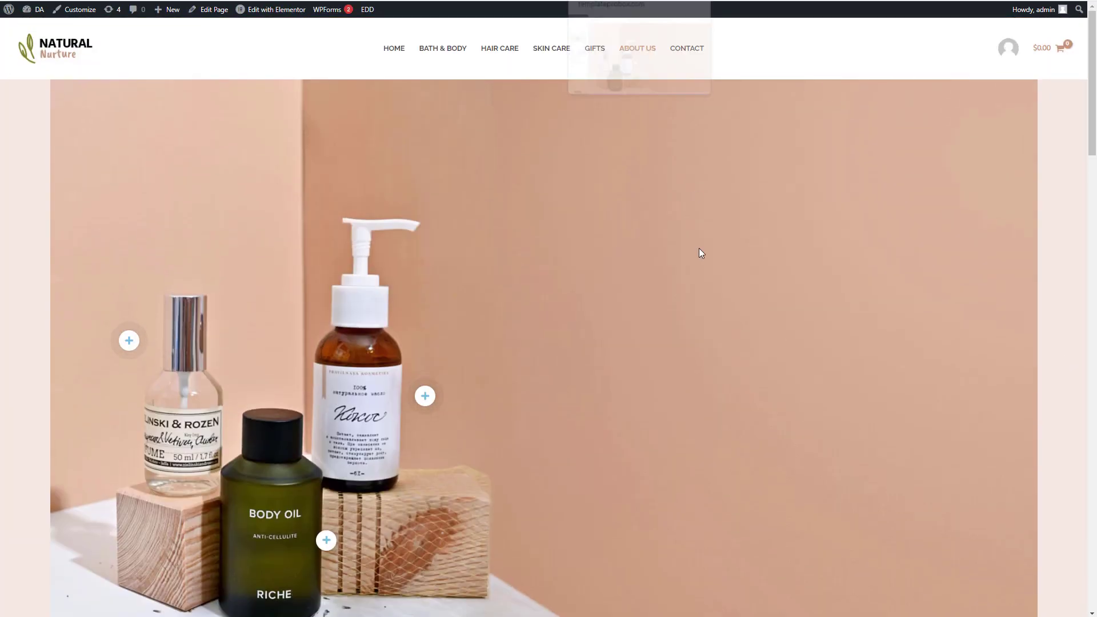
pyautogui.scroll(-2, 693, 196)
pyautogui.moveTo(424, 300)
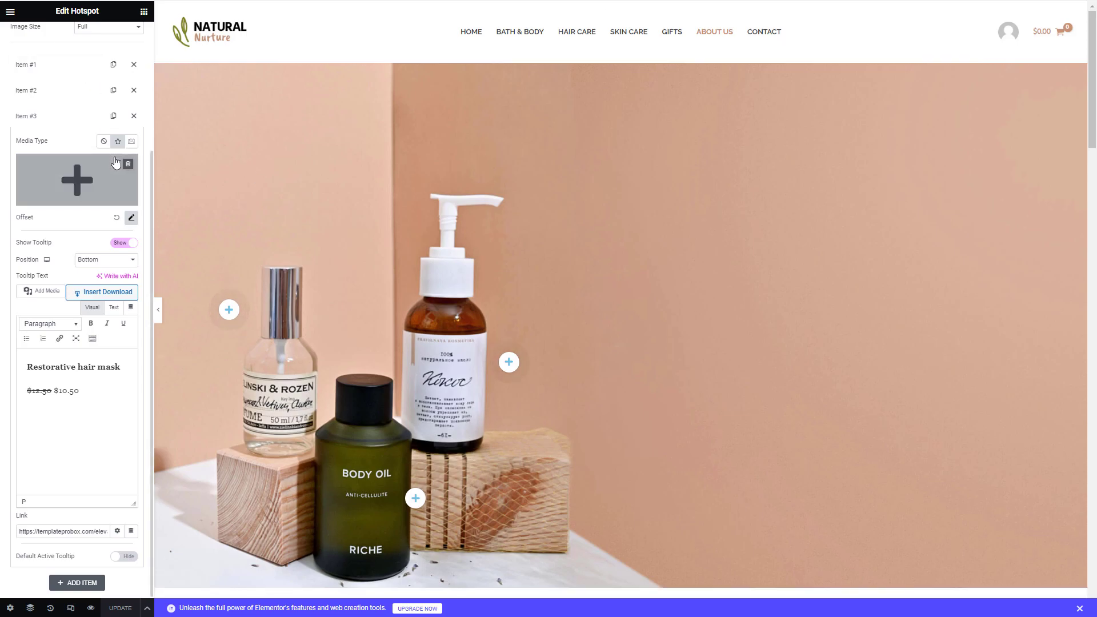
# Step: Change the background color in the Tooltip style settings to the dark muted maroon #583636 and preview it on the amber bottle's hotspot
pyautogui.scroll(4, 60, 85)
pyautogui.click(75, 39)
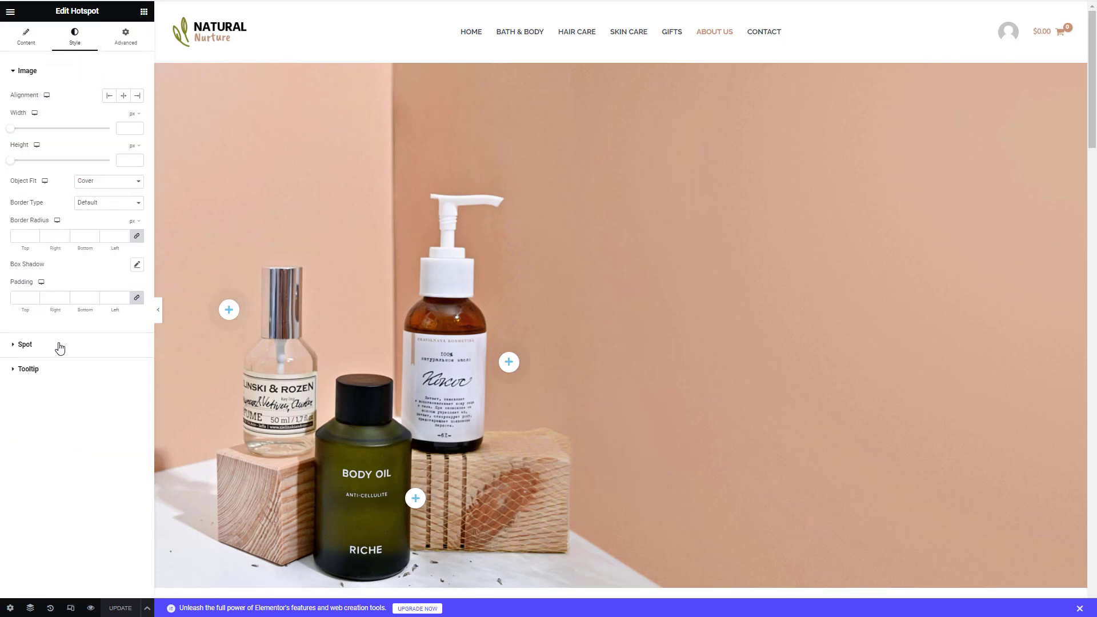
pyautogui.click(56, 372)
pyautogui.click(137, 255)
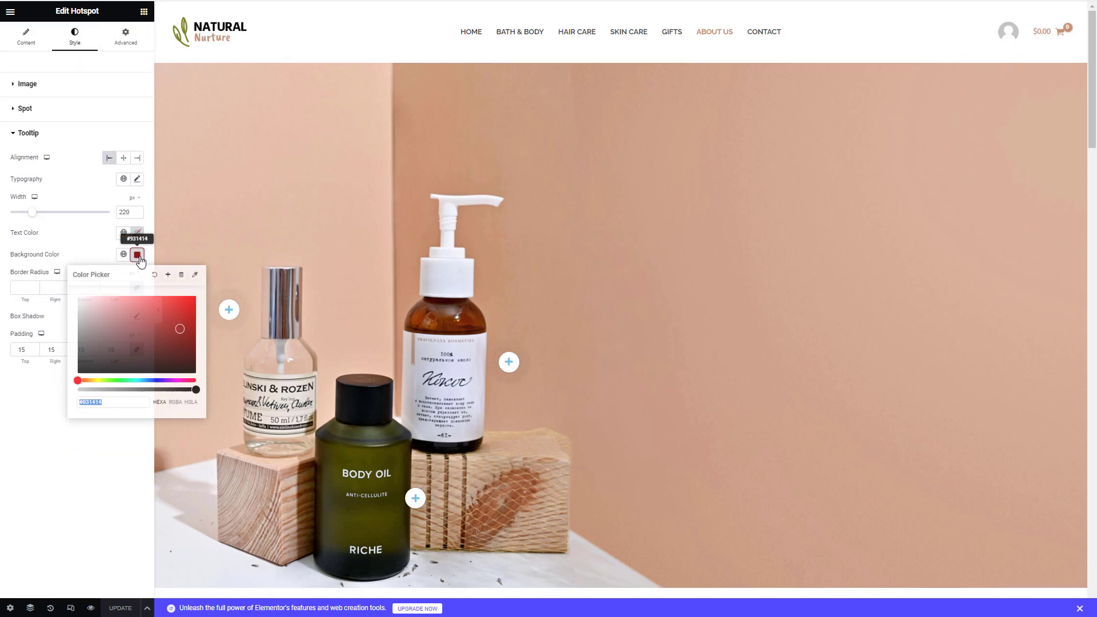
pyautogui.click(126, 329)
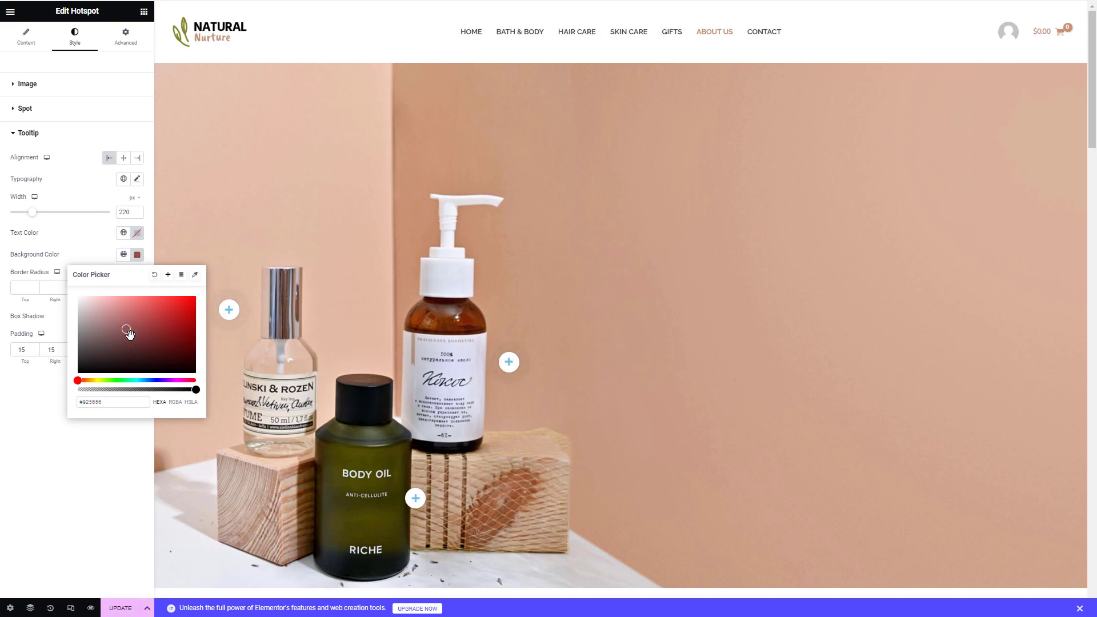
pyautogui.click(194, 274)
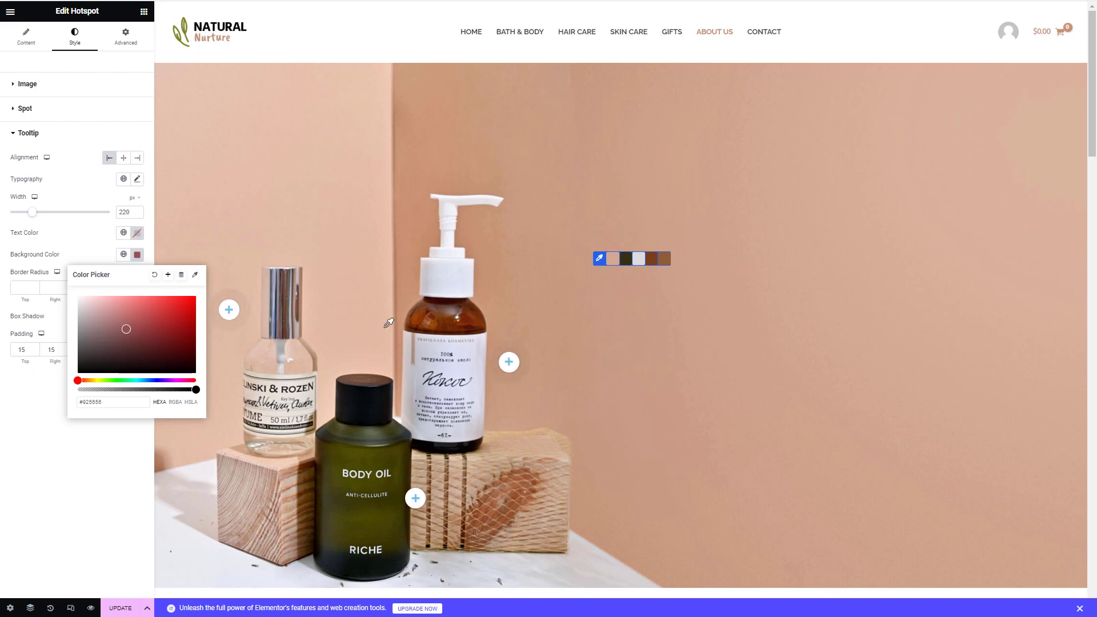
pyautogui.moveTo(134, 331); pyautogui.dragTo(124, 347)
pyautogui.moveTo(509, 363)
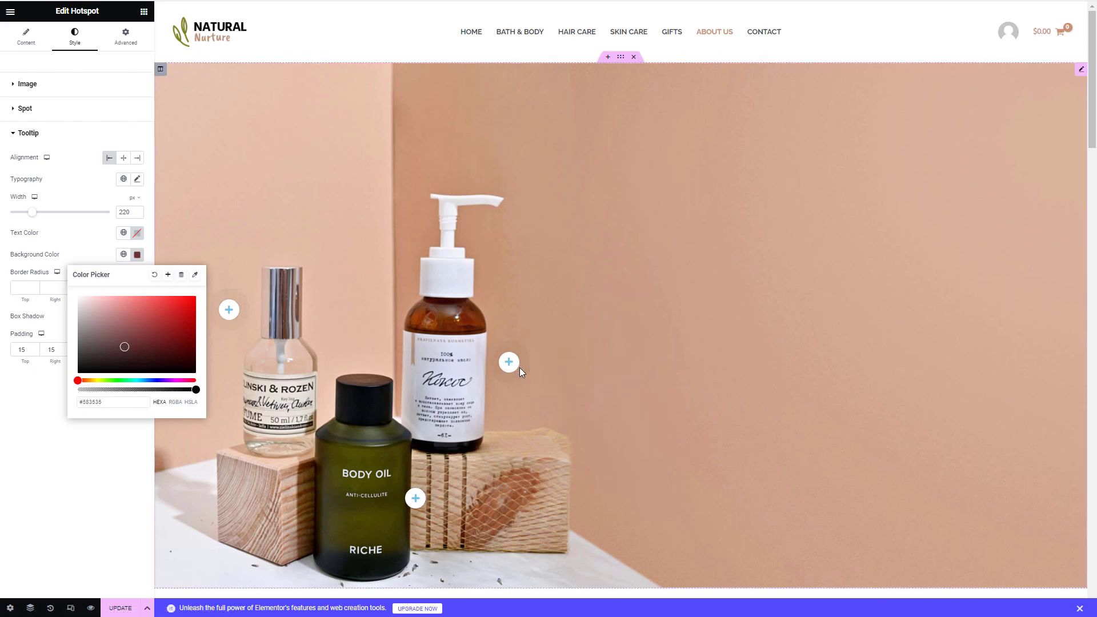
# Step: Set the normal icon color in the Spot style settings to a dark maroon
pyautogui.click(112, 465)
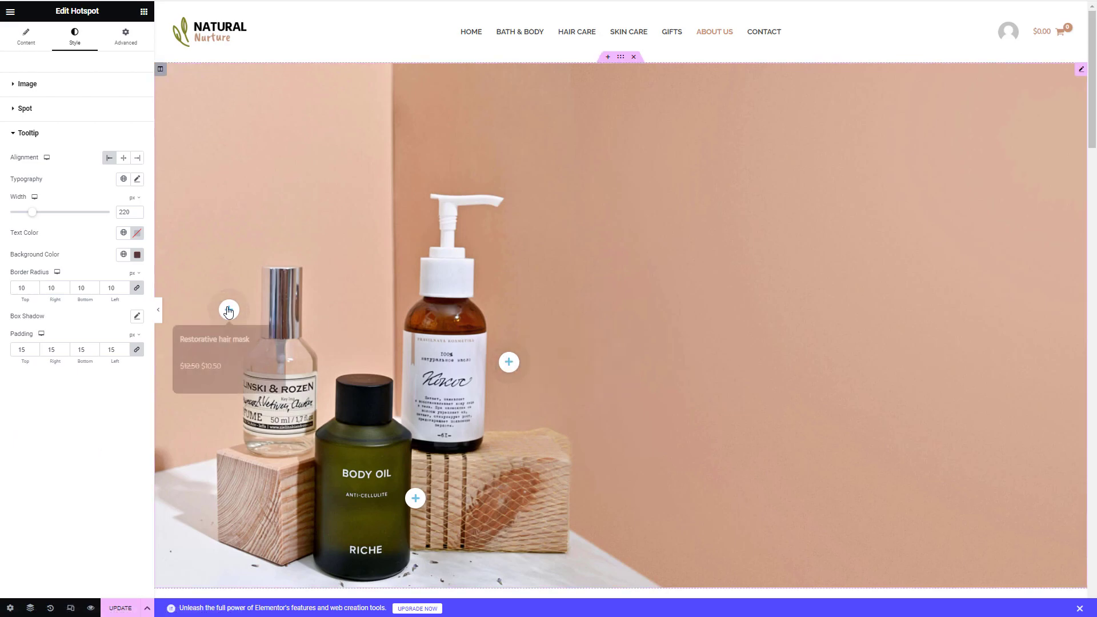
pyautogui.moveTo(407, 493)
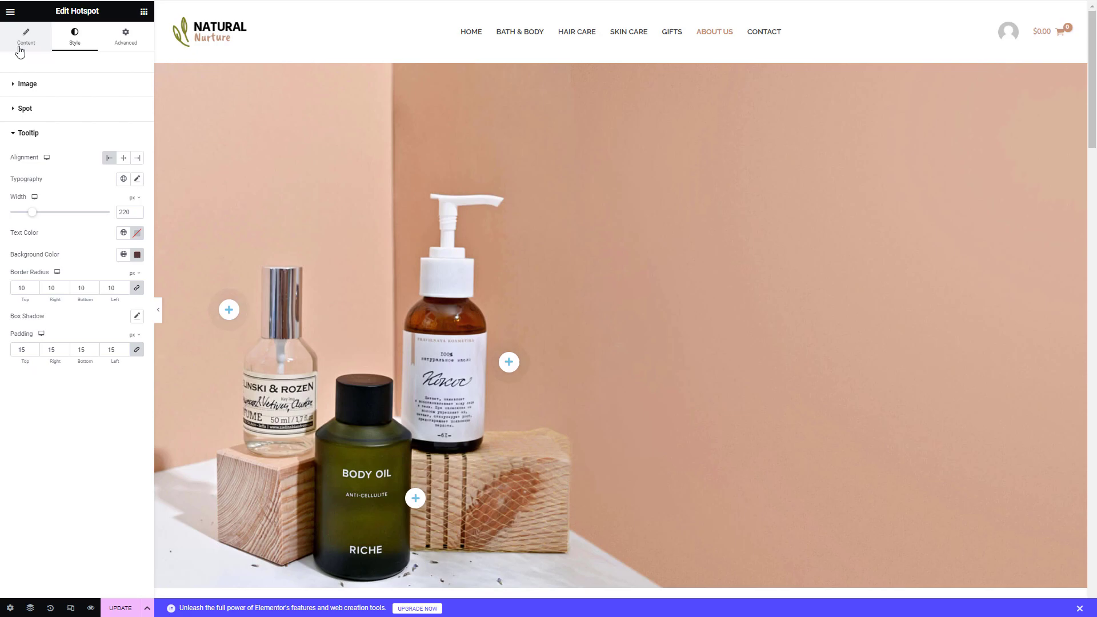
pyautogui.click(56, 116)
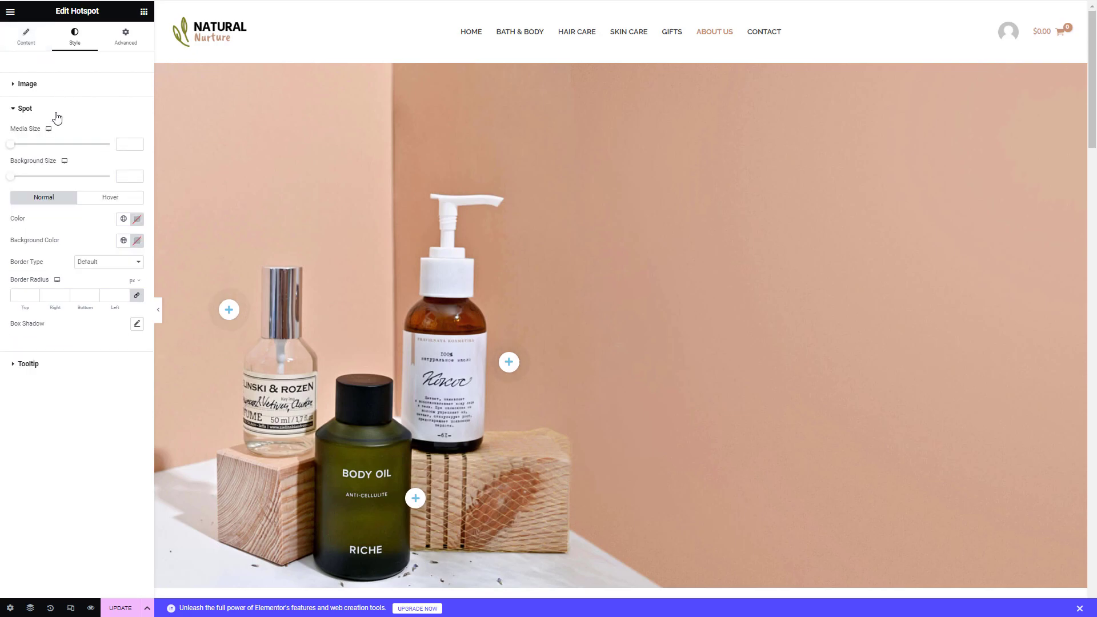
pyautogui.click(137, 219)
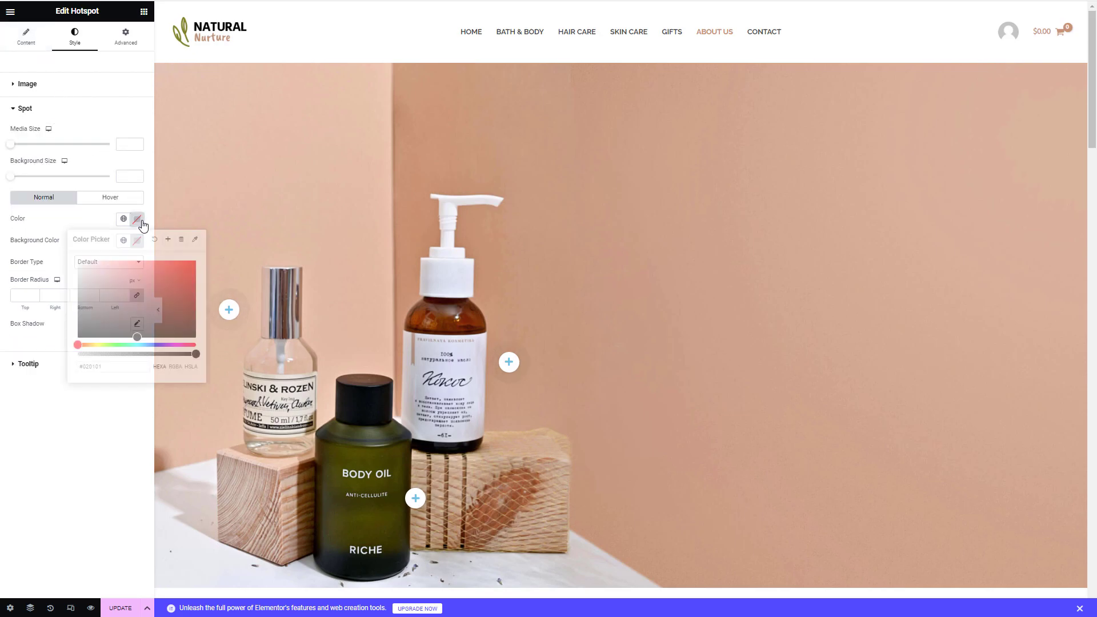
pyautogui.click(141, 312)
pyautogui.moveTo(140, 312); pyautogui.dragTo(141, 306)
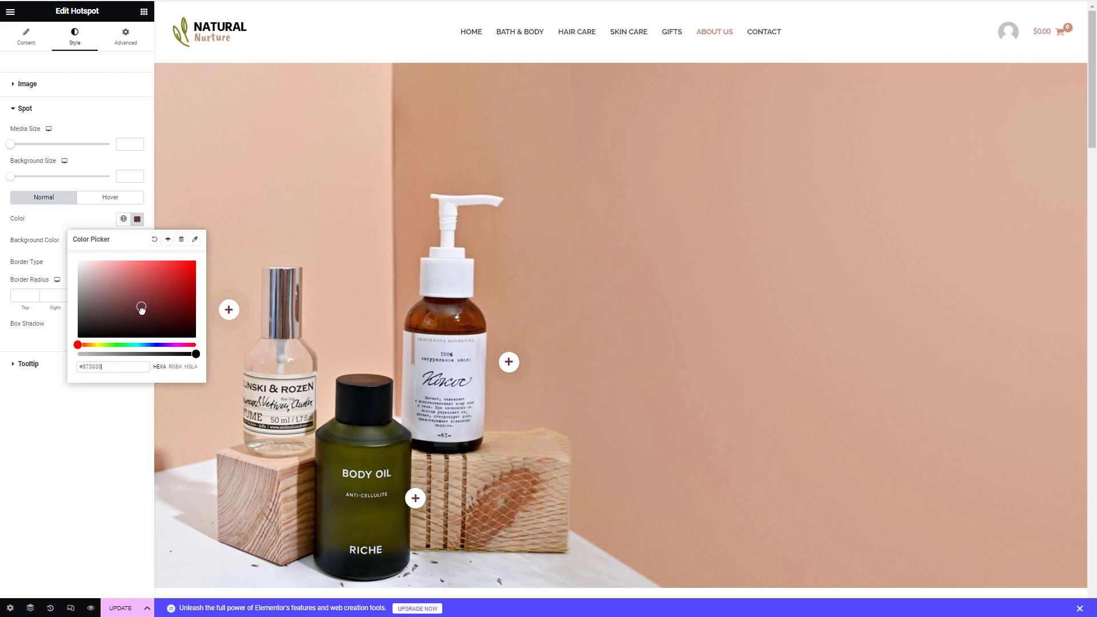
pyautogui.click(98, 494)
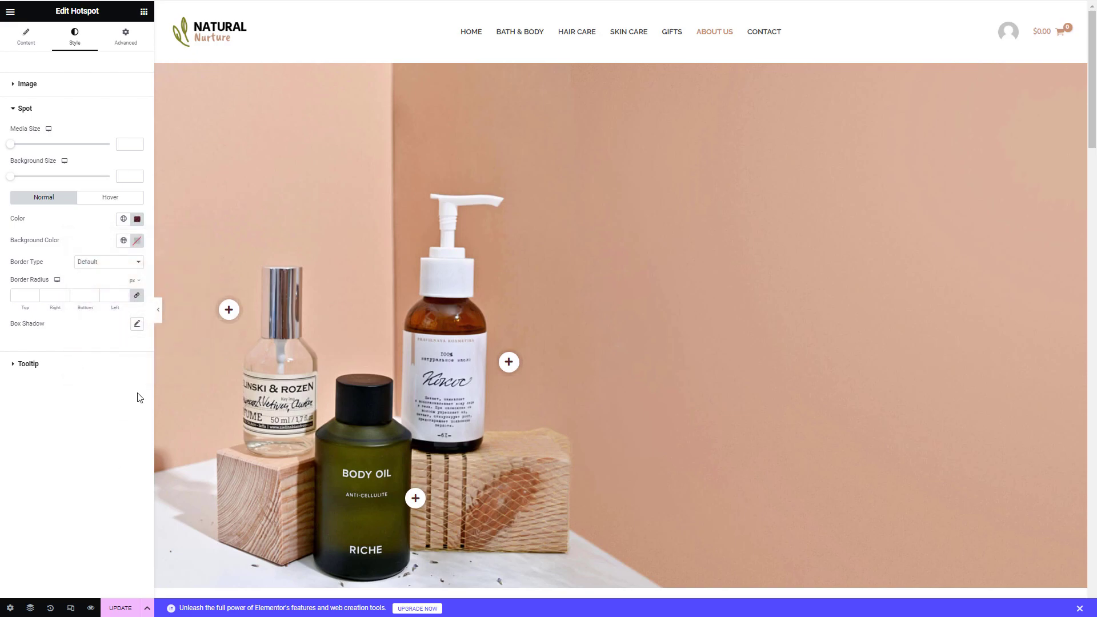
# Step: Set the spots' normal background color to the global Accent color, and replace it with a custom very pale peach
pyautogui.click(123, 238)
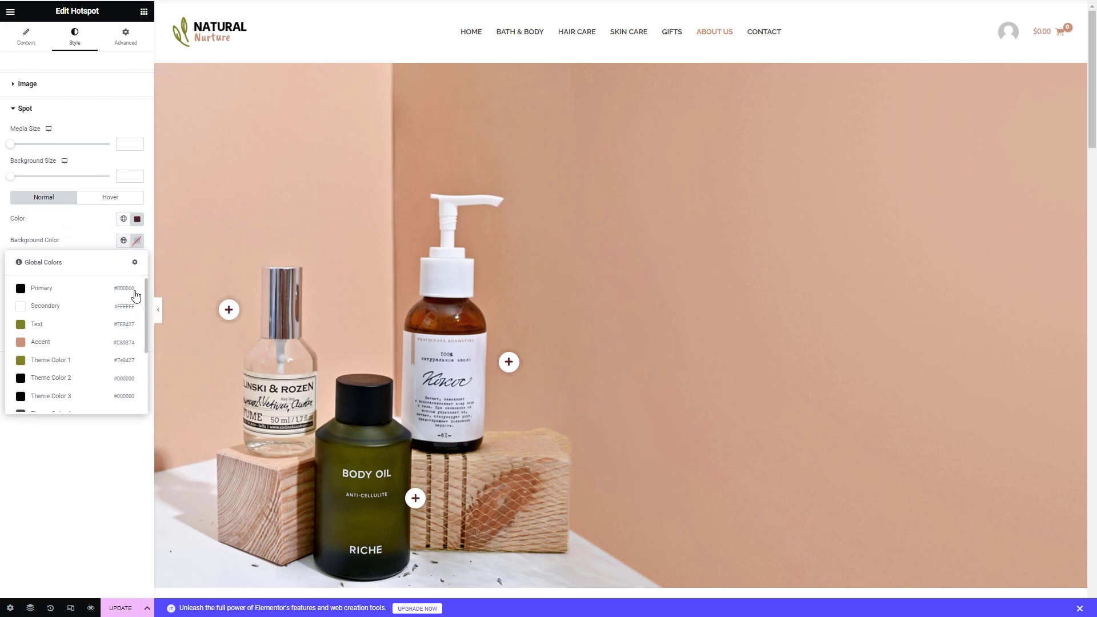
pyautogui.click(79, 347)
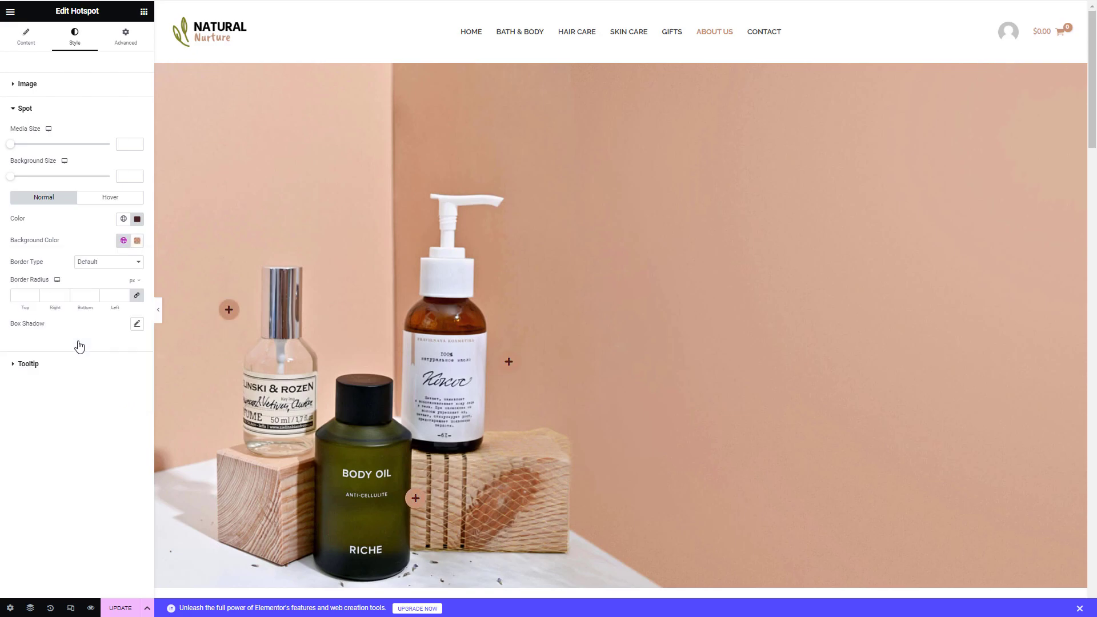
pyautogui.click(137, 241)
pyautogui.click(105, 349)
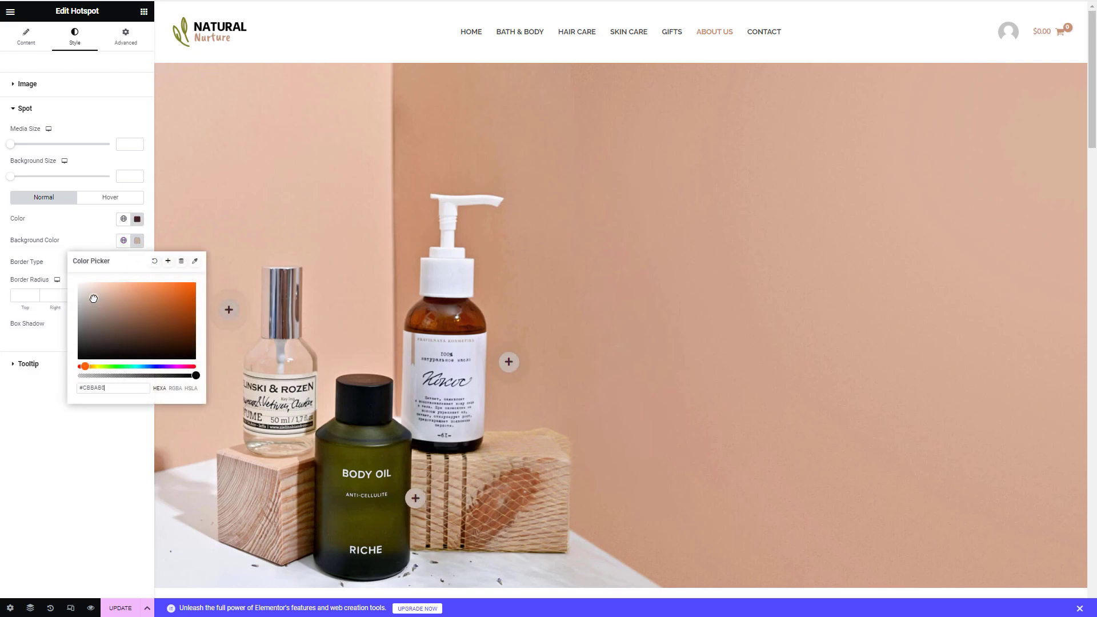
pyautogui.moveTo(105, 349); pyautogui.dragTo(81, 275)
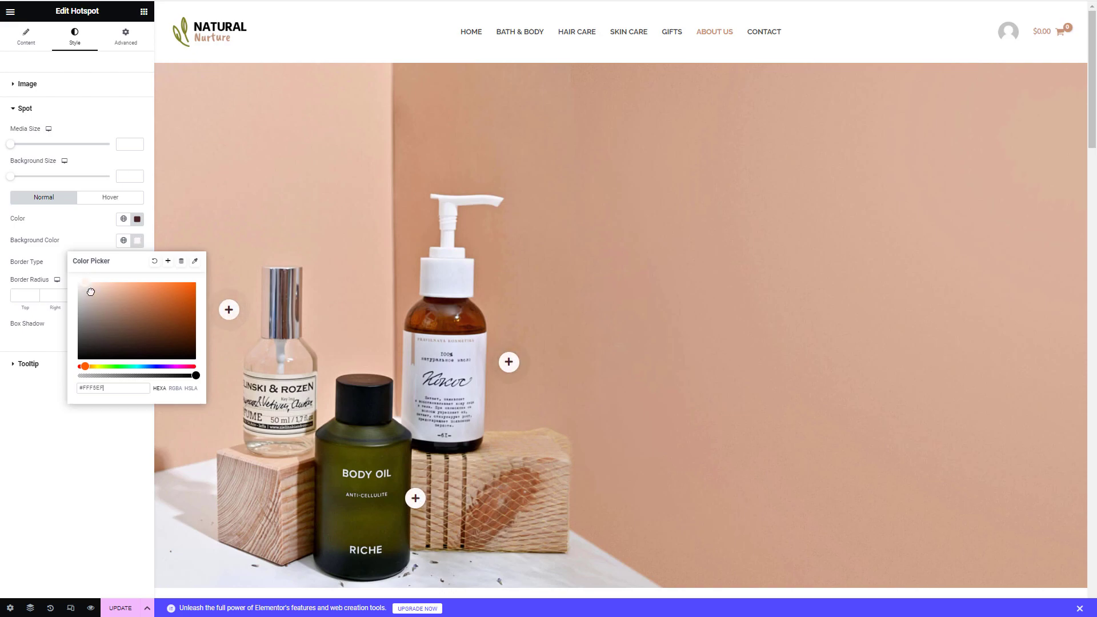
pyautogui.click(53, 445)
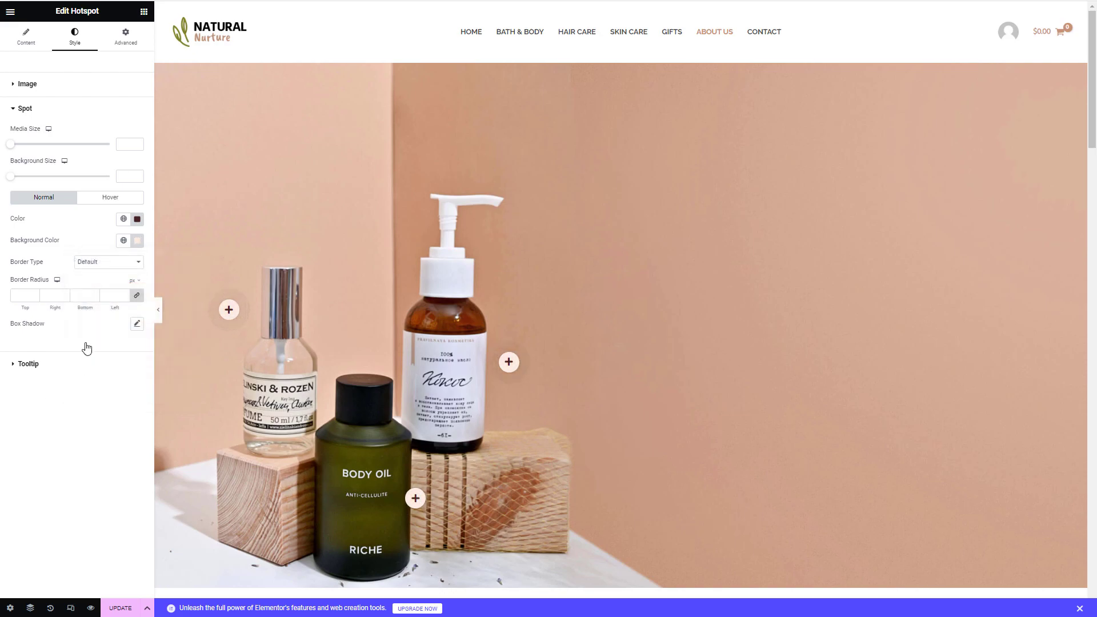
# Step: Give the spots' hover state the global Primary background #000000 and a white #FFFFFF icon color, and preview it on the hotspots
pyautogui.click(114, 198)
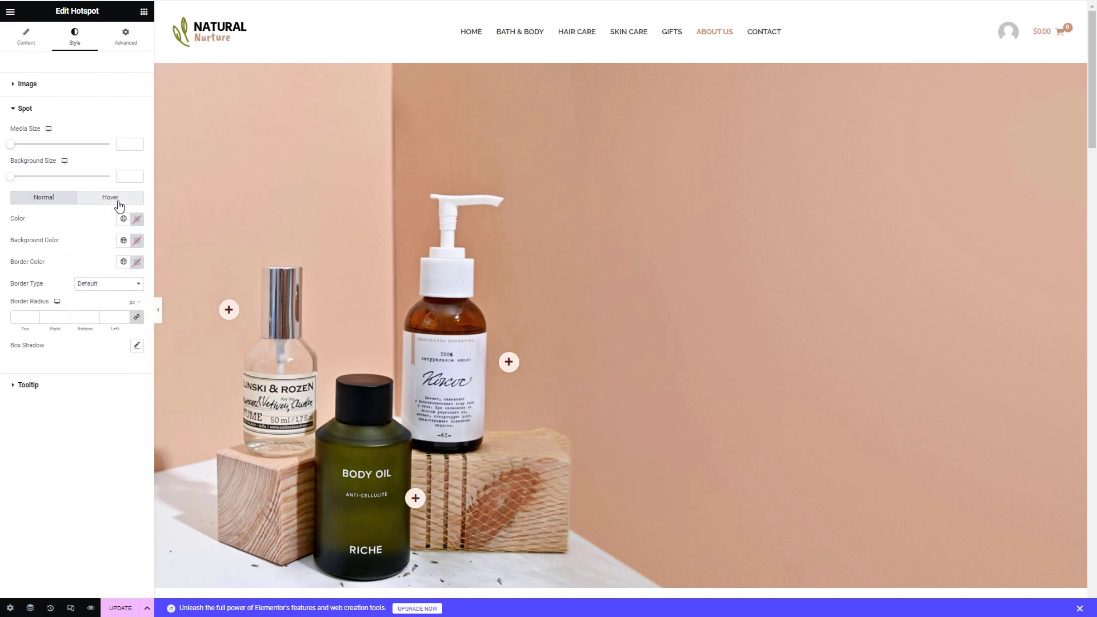
pyautogui.click(124, 241)
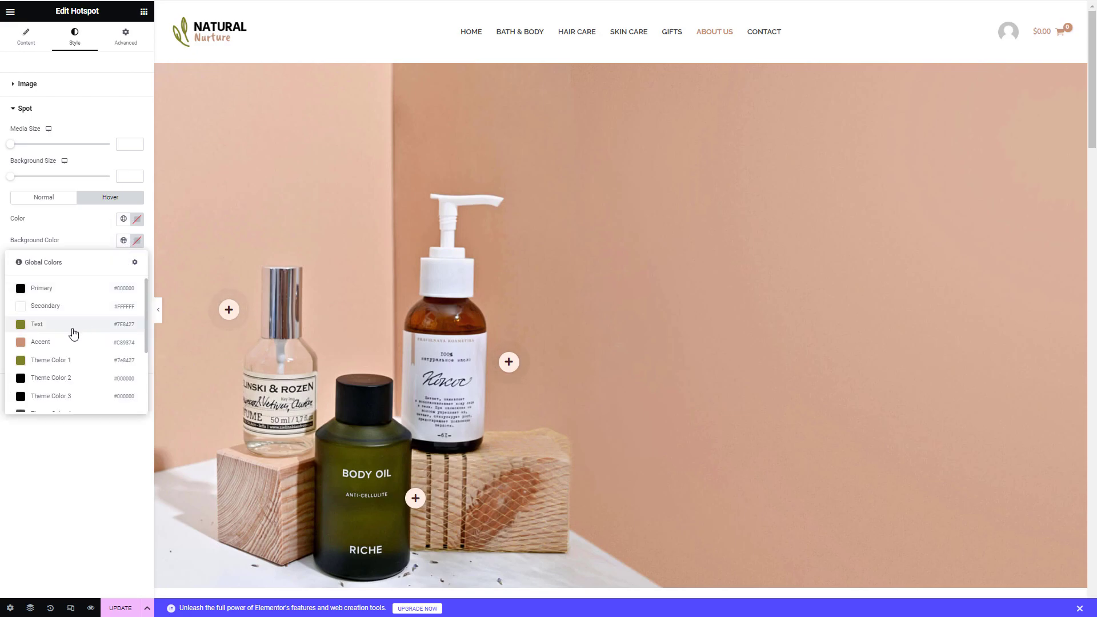
pyautogui.click(72, 296)
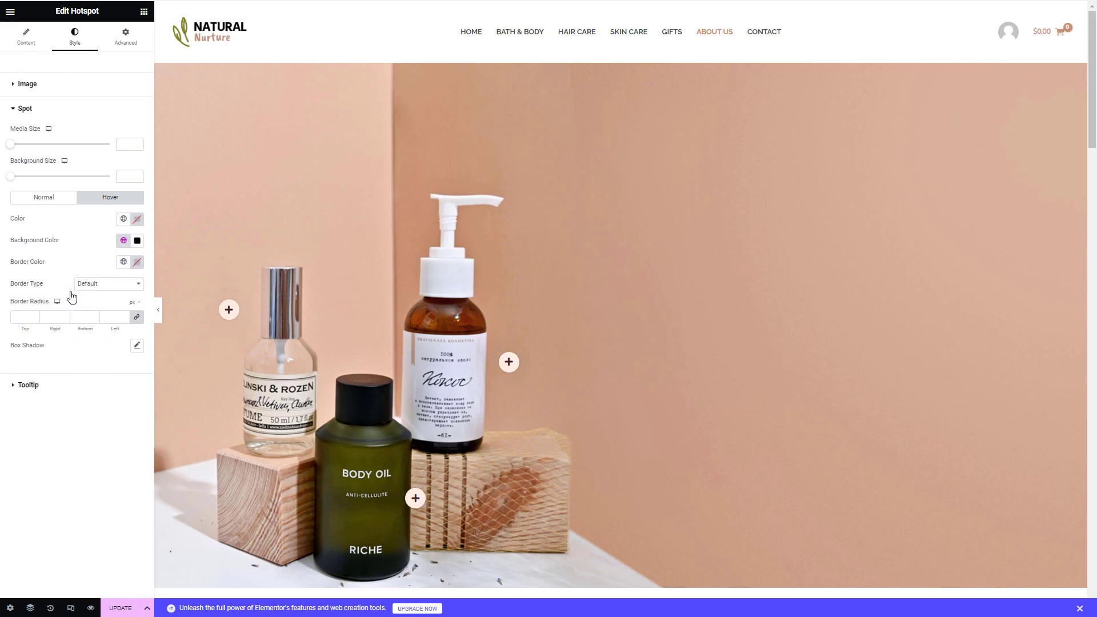
pyautogui.click(137, 221)
pyautogui.moveTo(514, 364)
pyautogui.moveTo(229, 314)
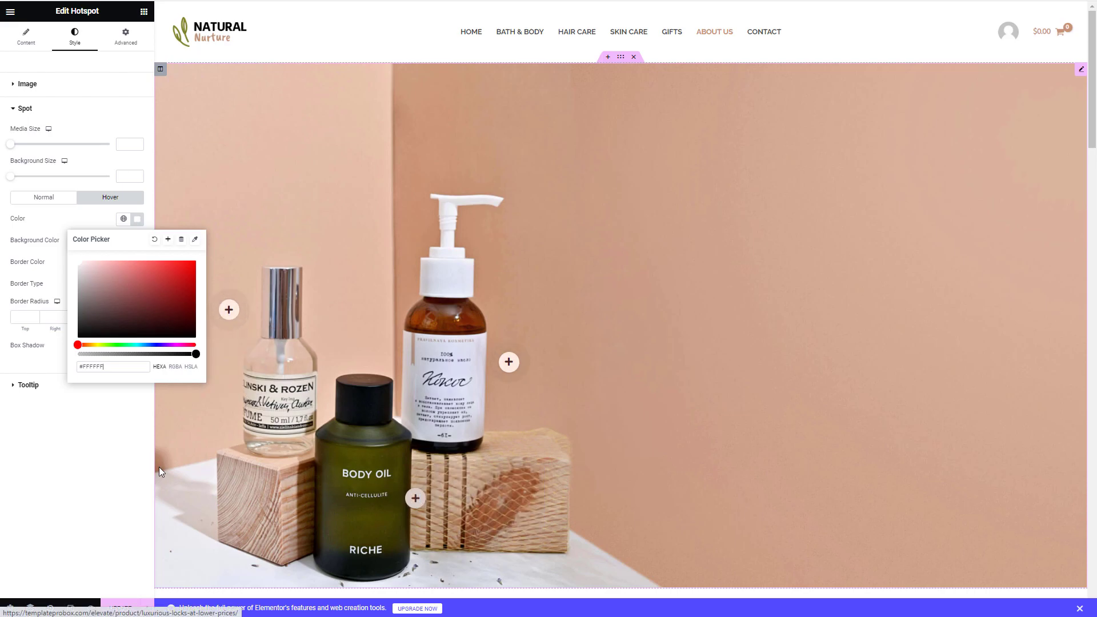
pyautogui.click(85, 437)
# Step: Review the Tooltip and Image style settings, then save the page
pyautogui.click(61, 395)
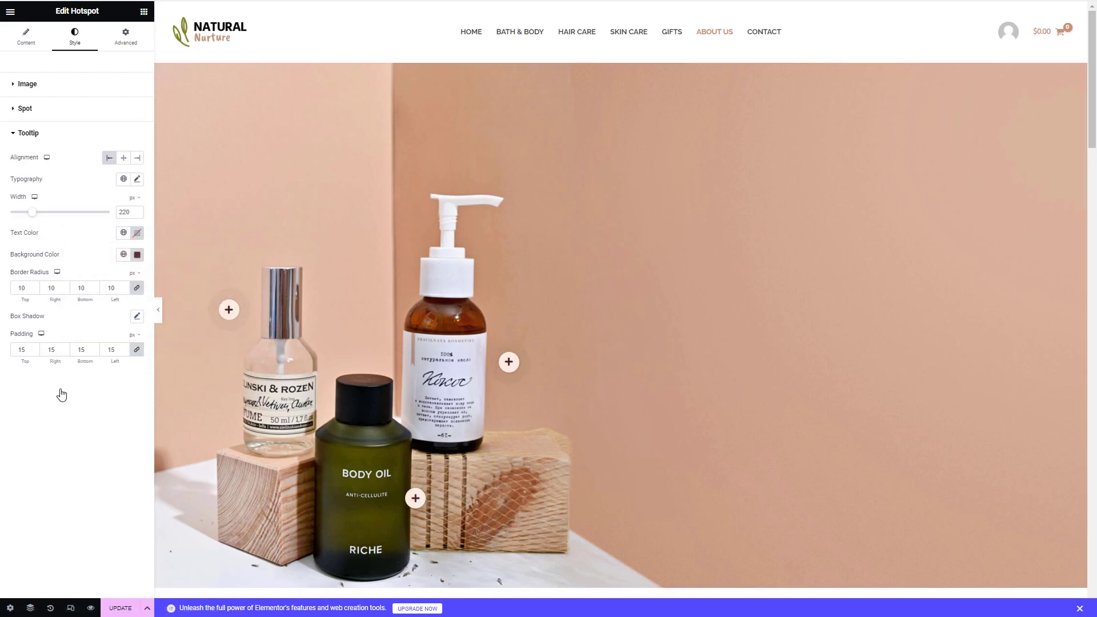
pyautogui.click(87, 85)
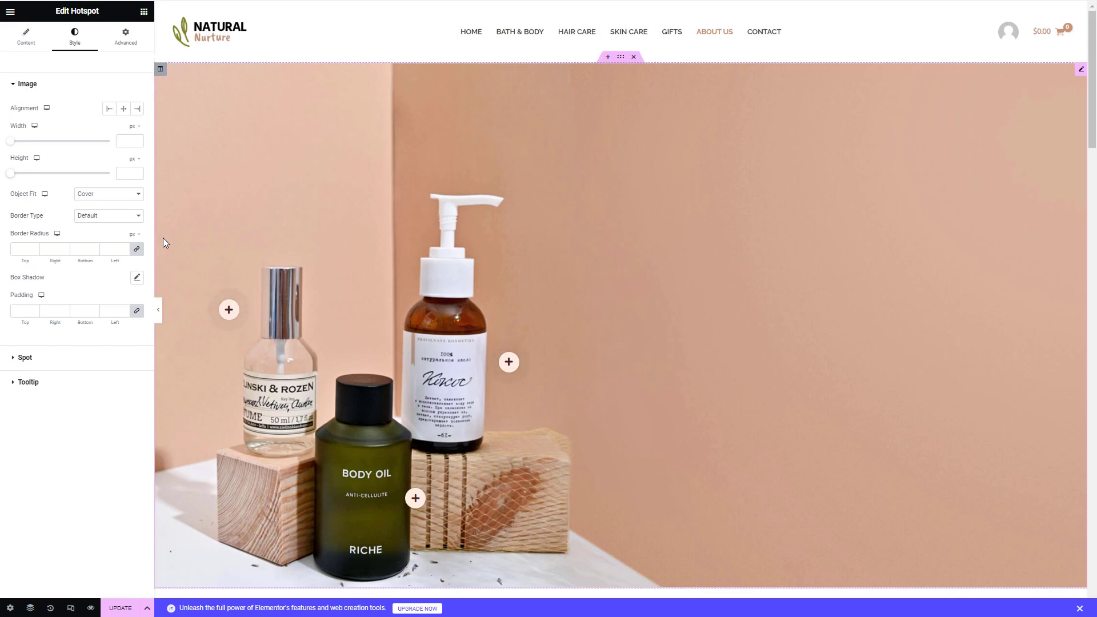
pyautogui.hotkey('ctrl', 's')
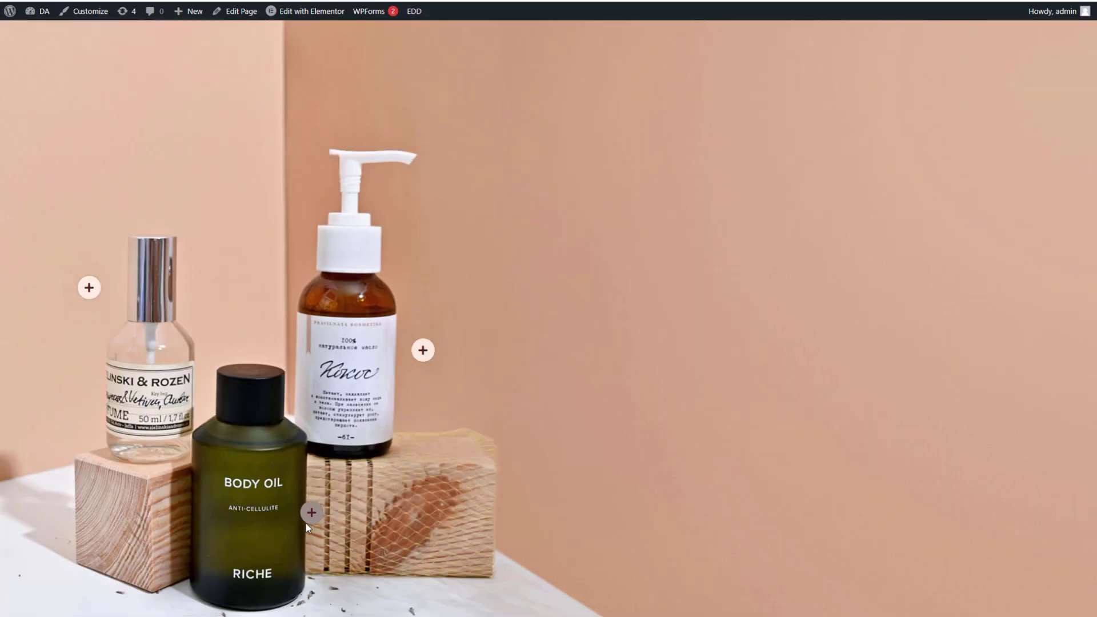
# Step: Check the hover colors and product tooltips of all three hotspots on the live page
pyautogui.moveTo(90, 287)
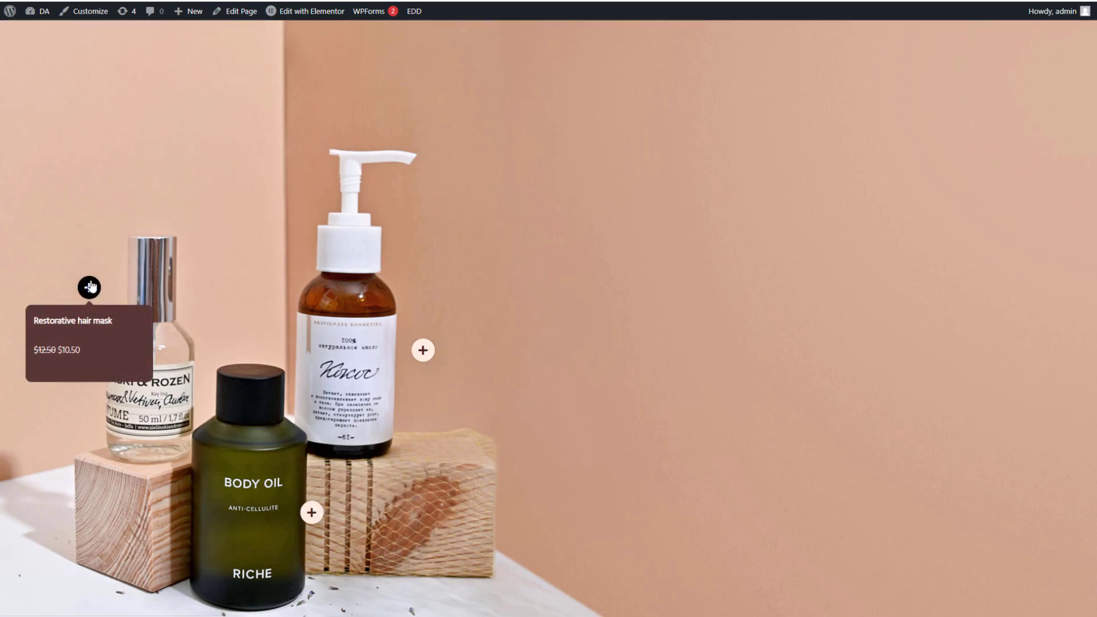
pyautogui.moveTo(421, 351)
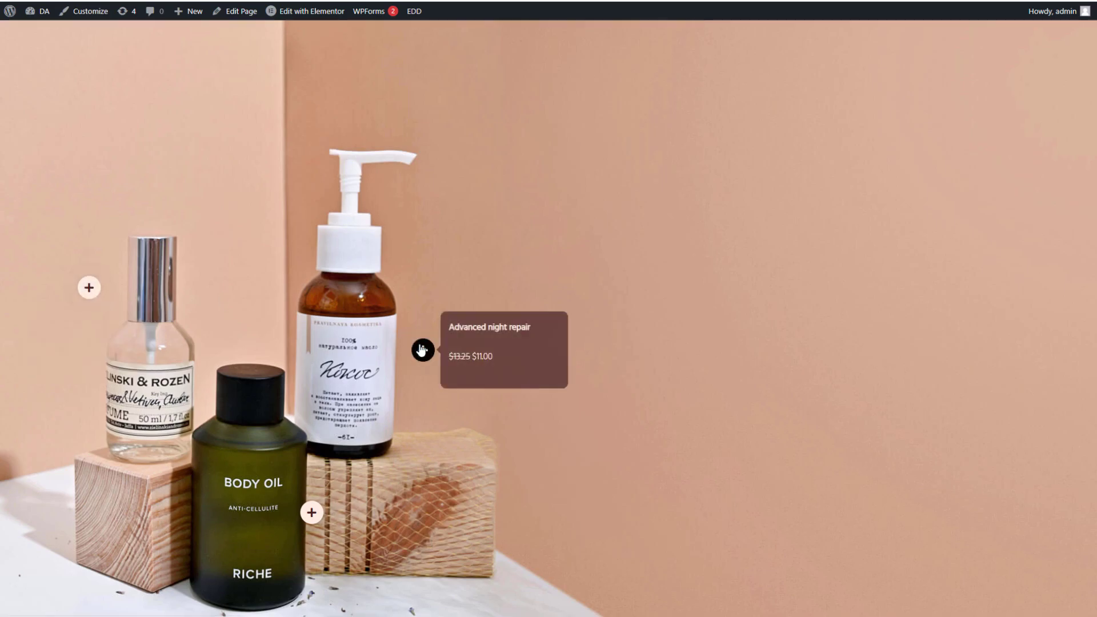
pyautogui.moveTo(312, 520)
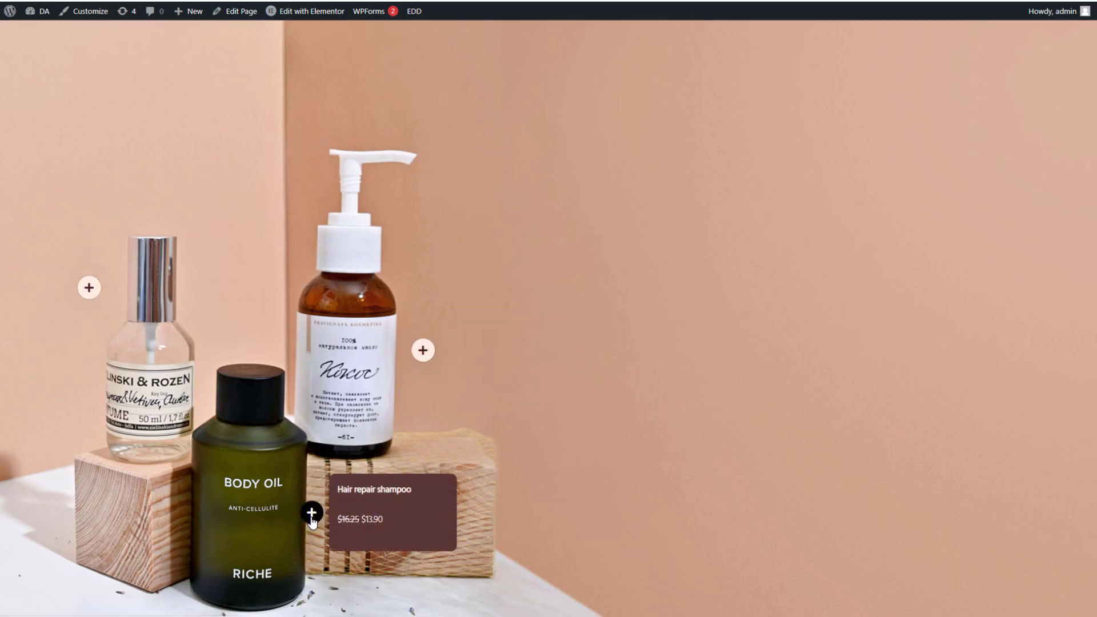